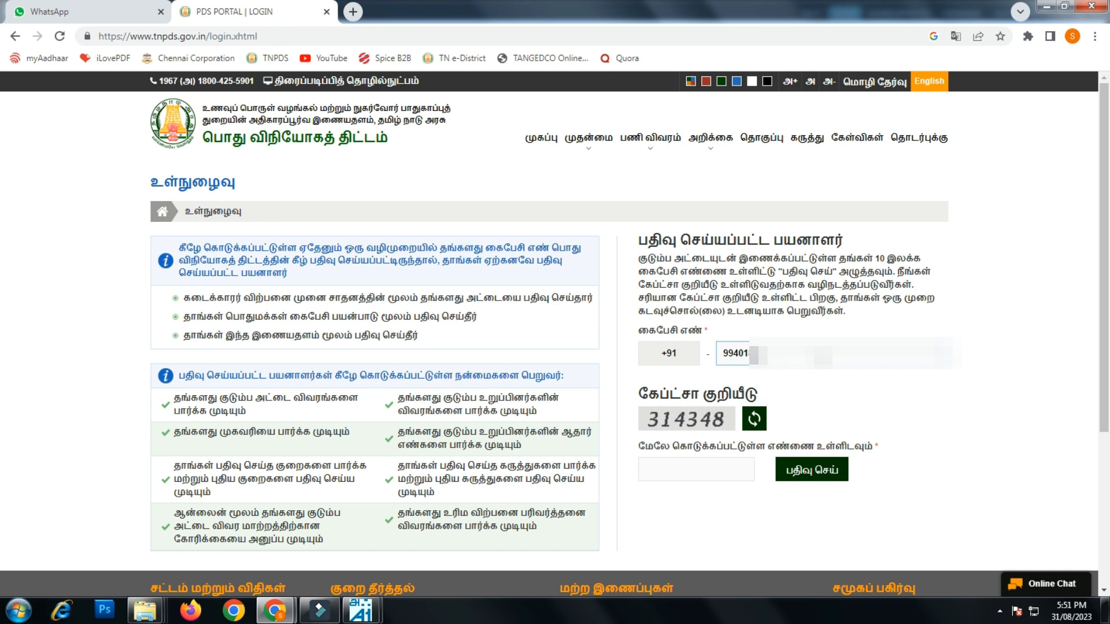
Step: Enter the registered mobile number and the displayed captcha code, and request a one-time password
text(****)
key(Tab)
key(Tab)
text(314348)
click(808, 474)
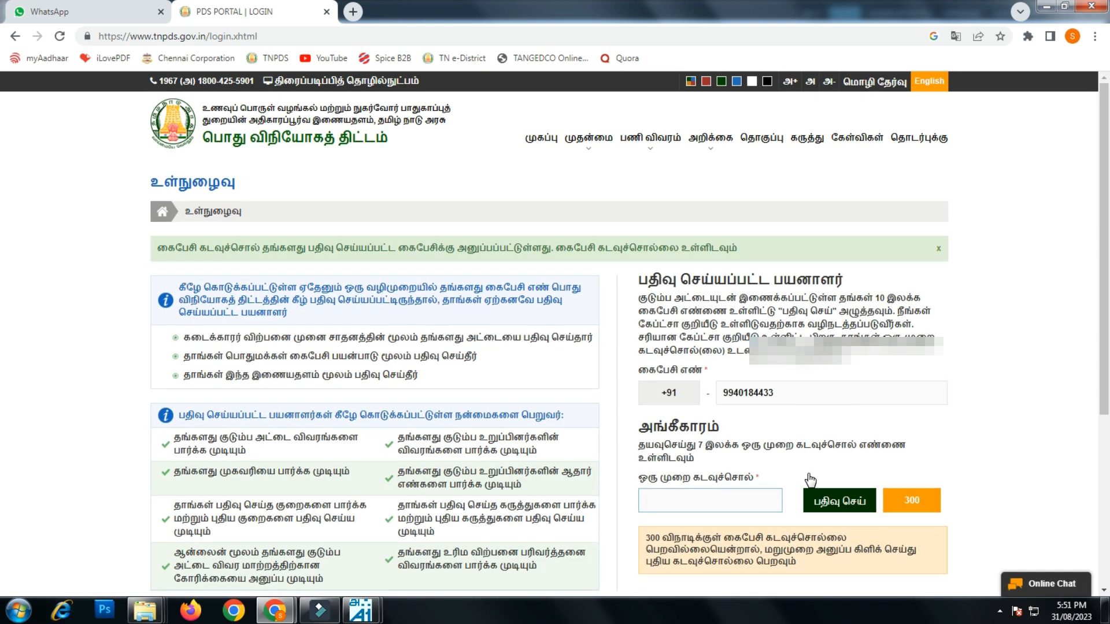
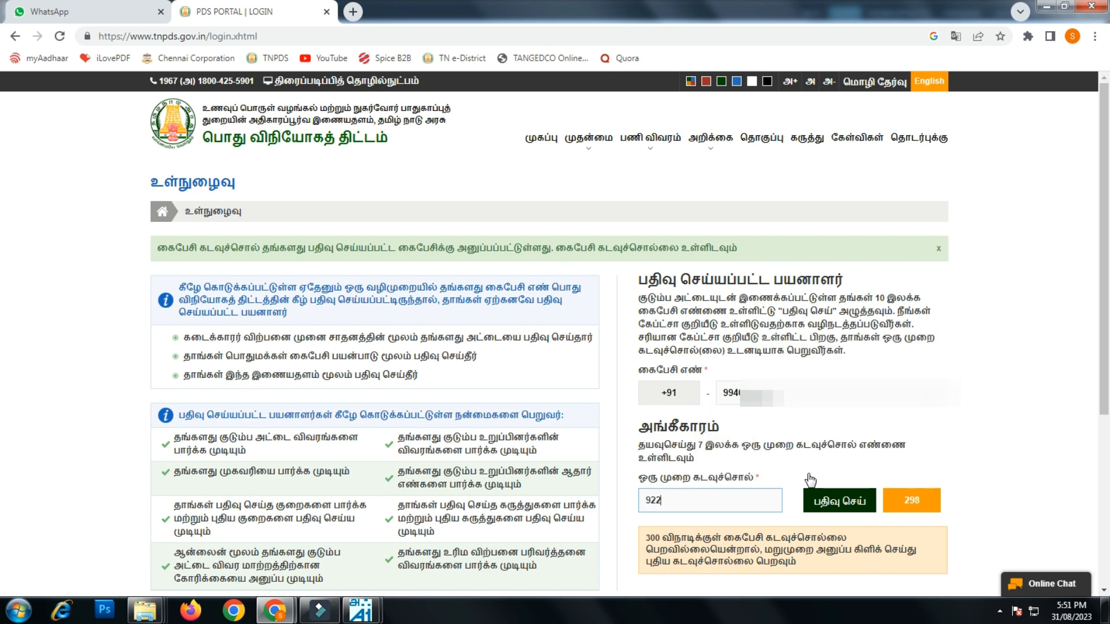
Step: Enter the one-time password sent to the mobile and submit it to log in
click(853, 506)
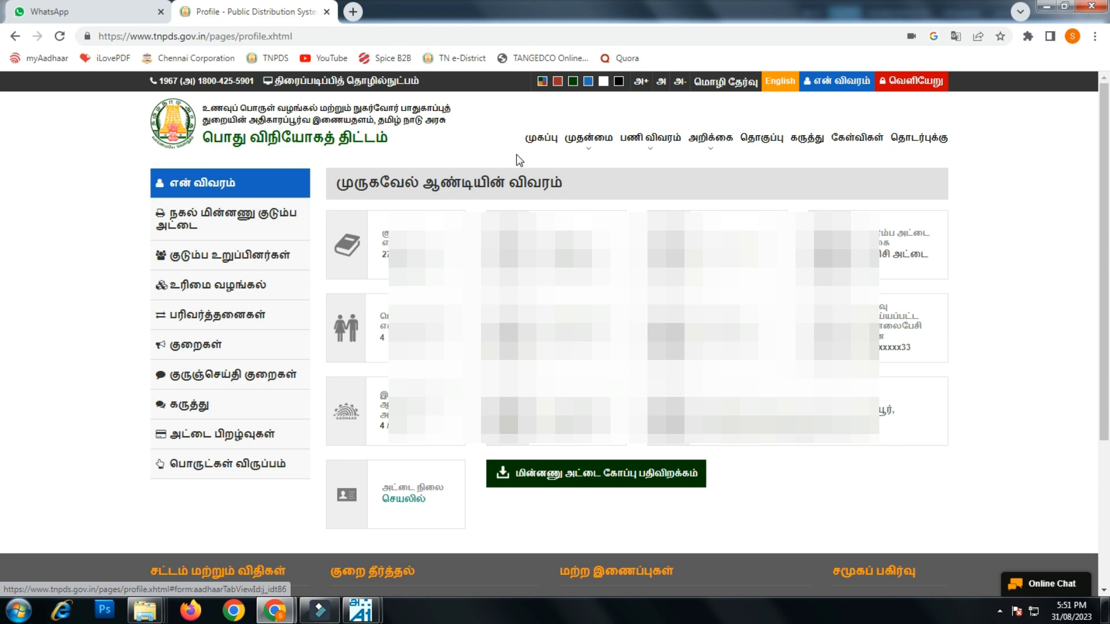
Step: Return to the portal's home page and open the address change service (முகவரி மாற்றம் செய்ய) for the ration card
click(541, 139)
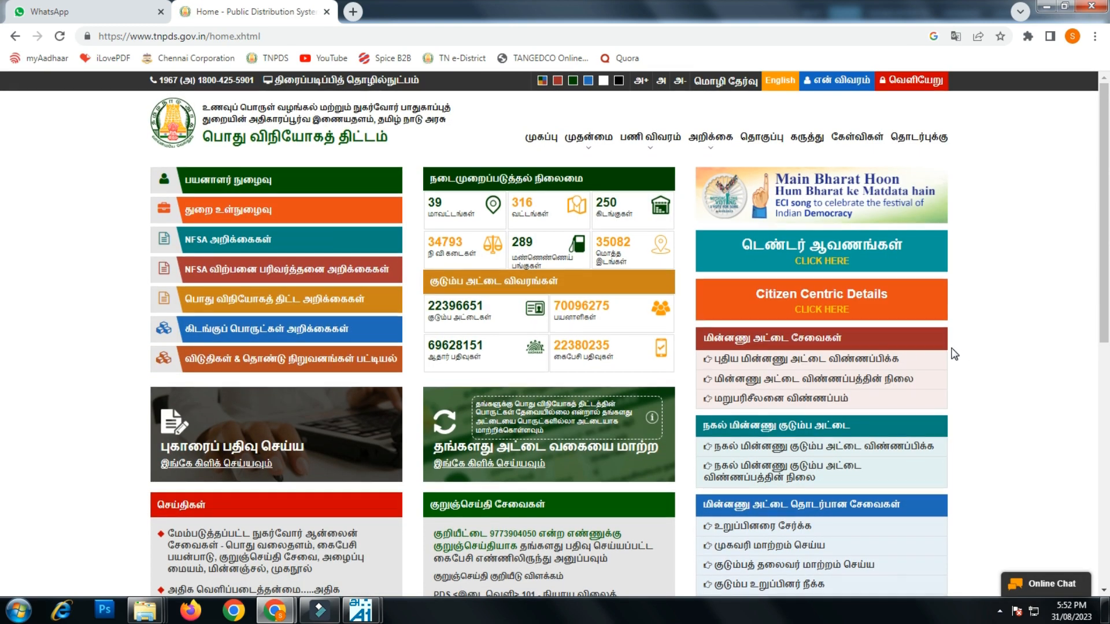
scroll(954, 354, down, 2)
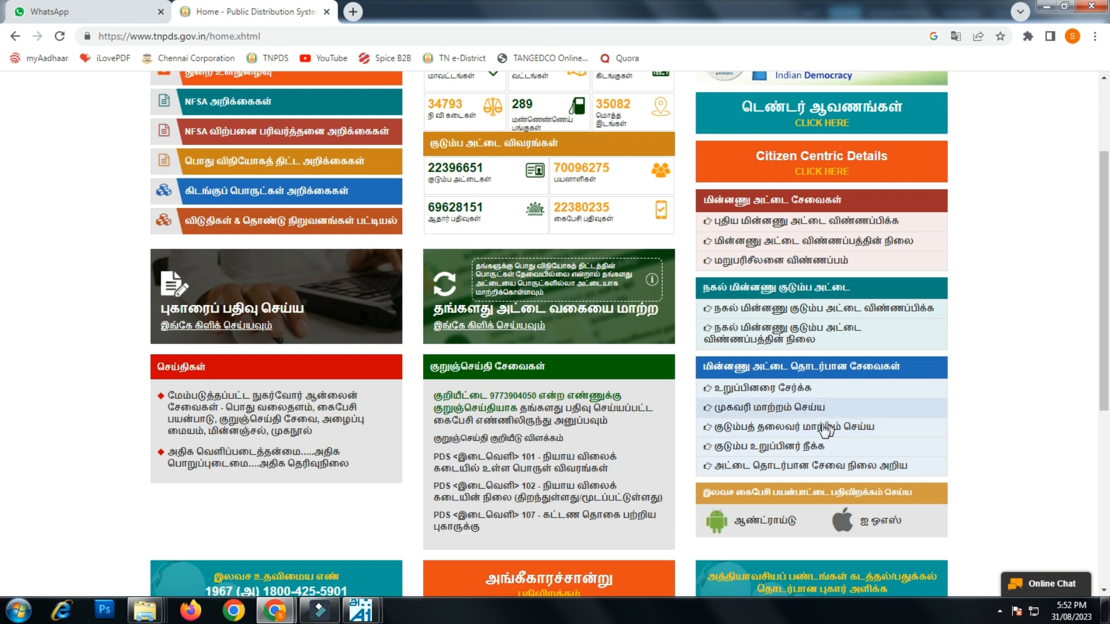
click(834, 407)
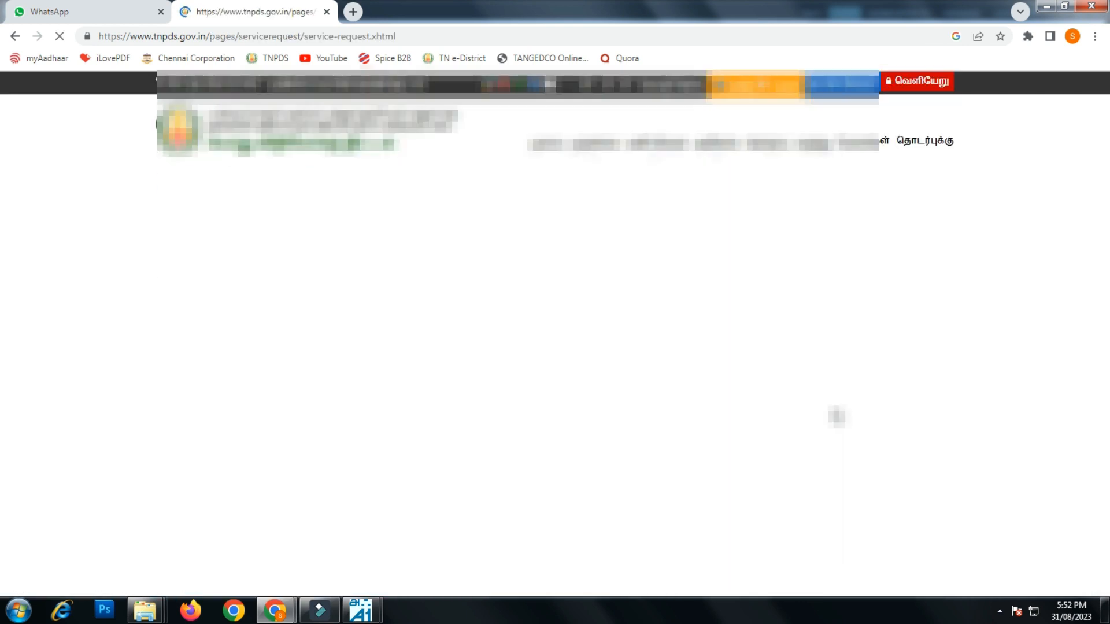
Step: Fill in Address Line 1 of the new address with the house number and floor in English
scroll(1035, 320, down, 3)
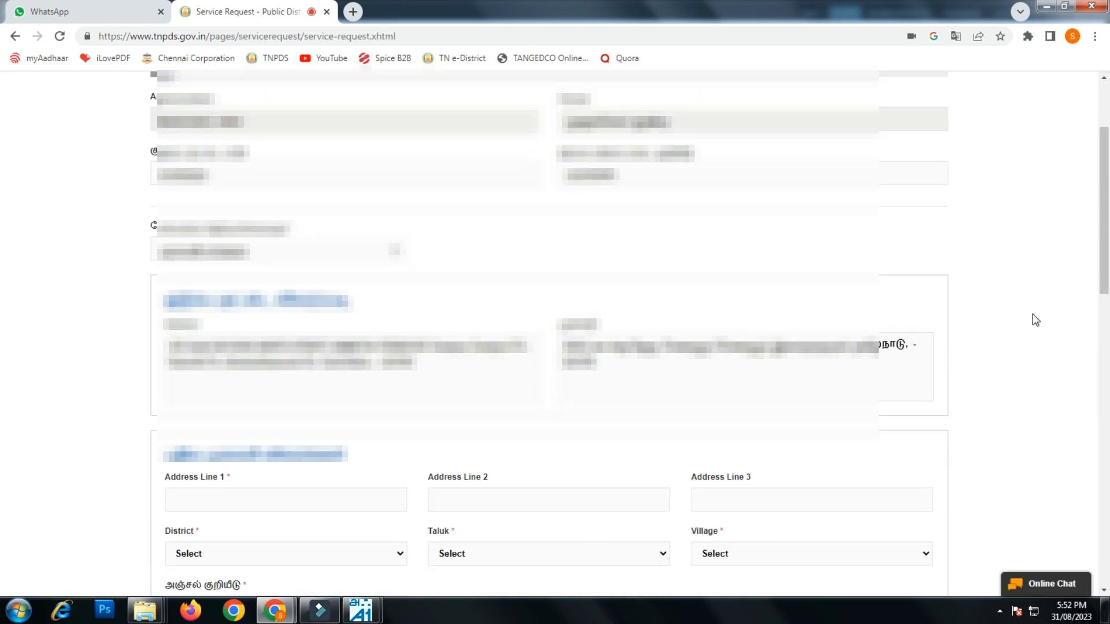
scroll(896, 312, down, 1)
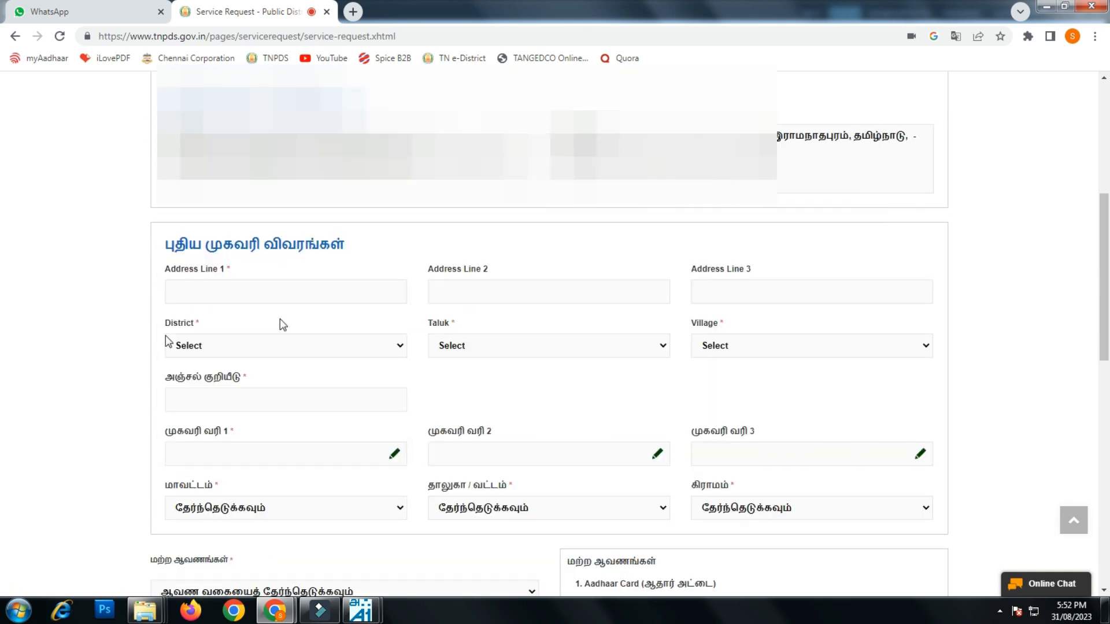
click(249, 295)
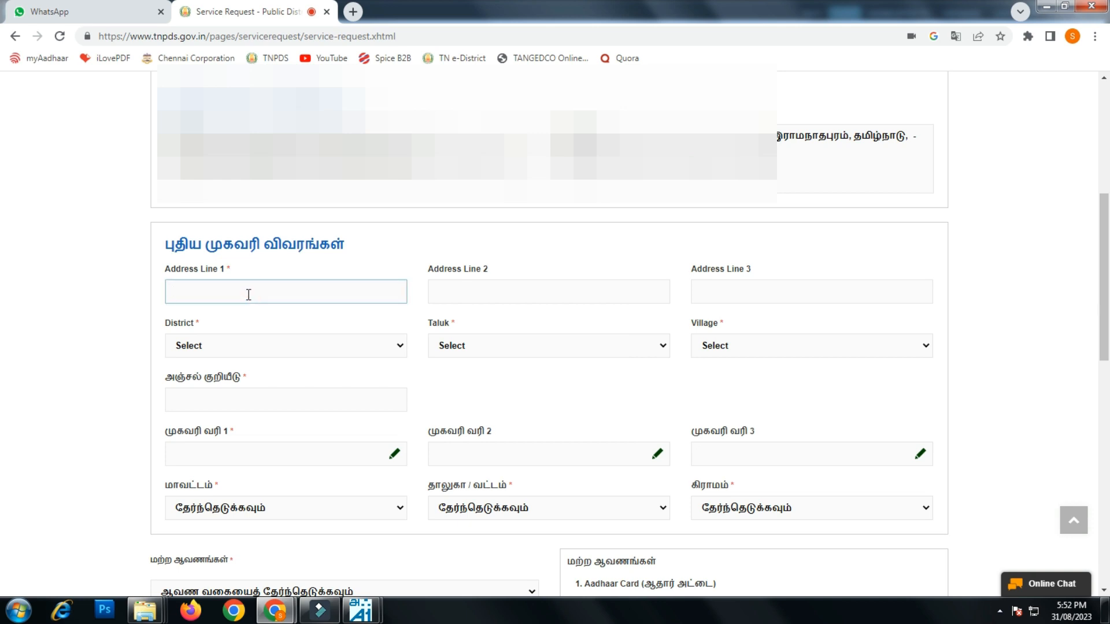
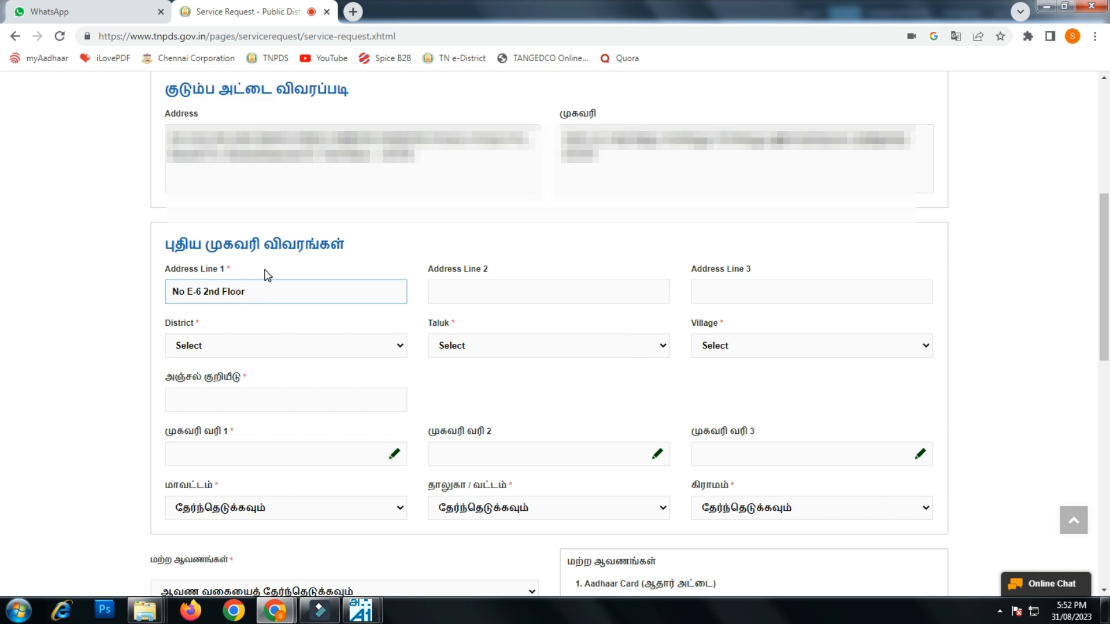
key(Tab)
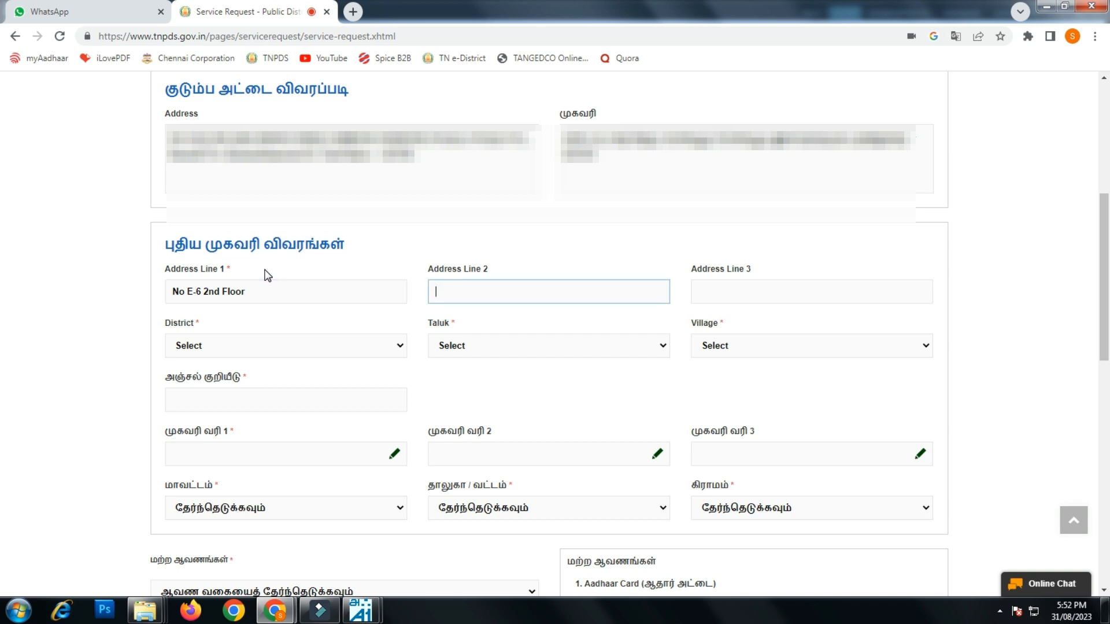
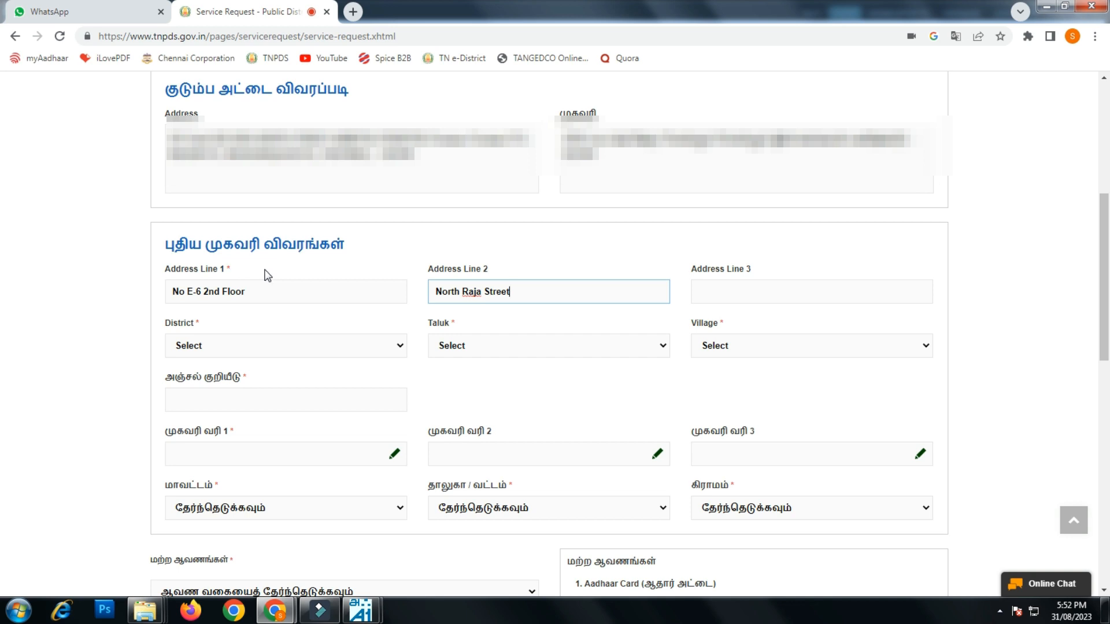
Step: Fill in Address Line 2 with the street and building, and Address Line 3 with the locality and city
key(Tab)
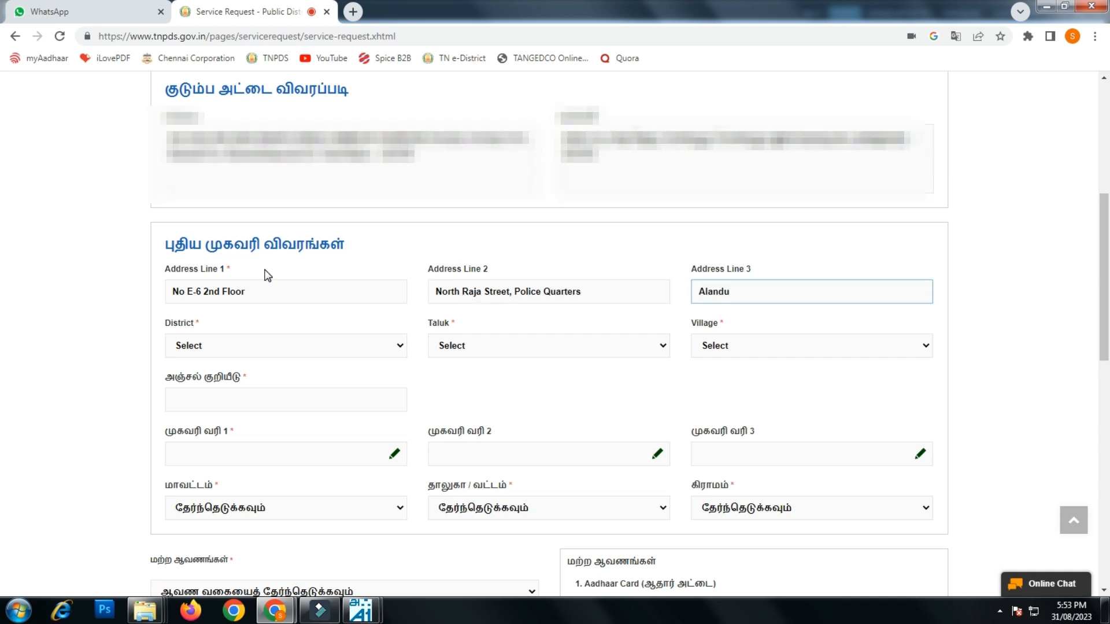
key(Tab)
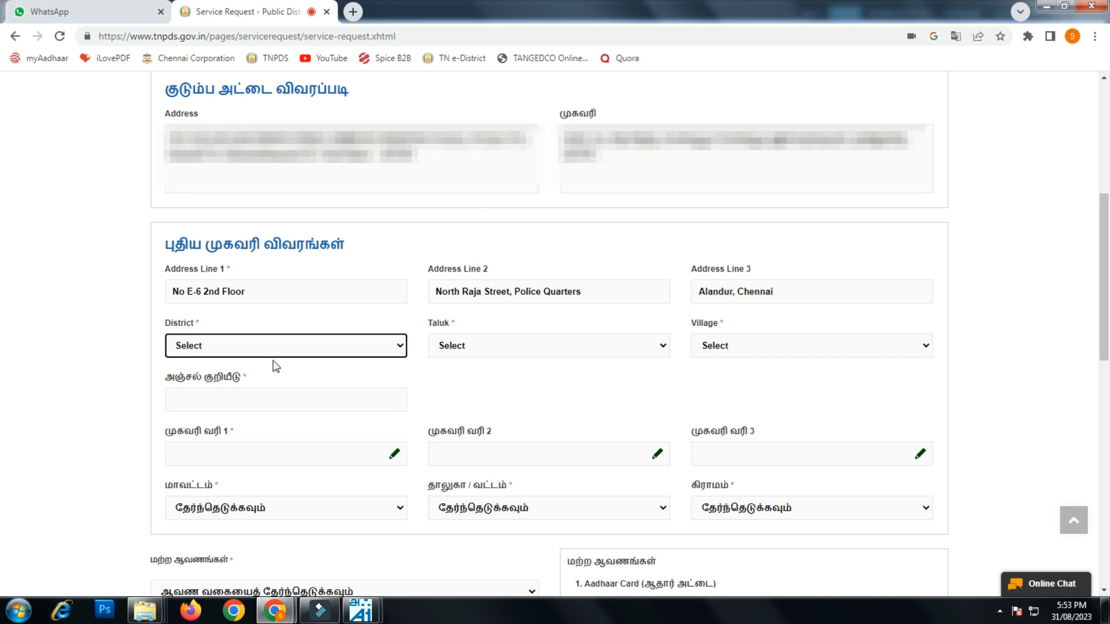
Step: Set the district of the new address to South Chennai
click(274, 351)
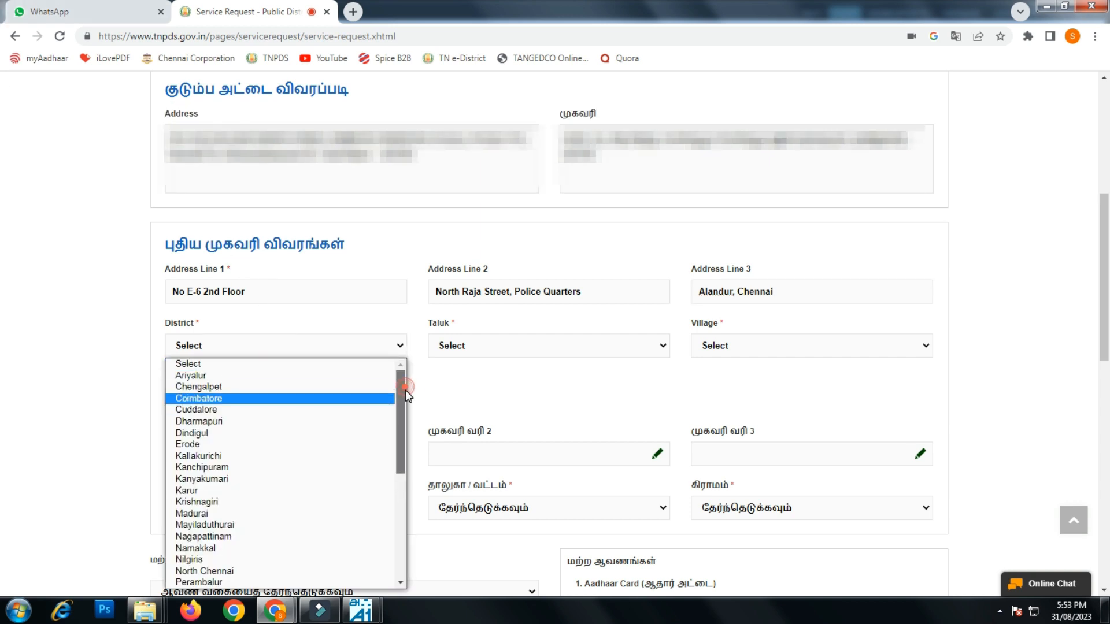
drag(405, 391, 405, 395)
key(Down)
key(Down)
key(Down)
key(Down)
key(Down)
key(Down)
key(Down)
key(Down)
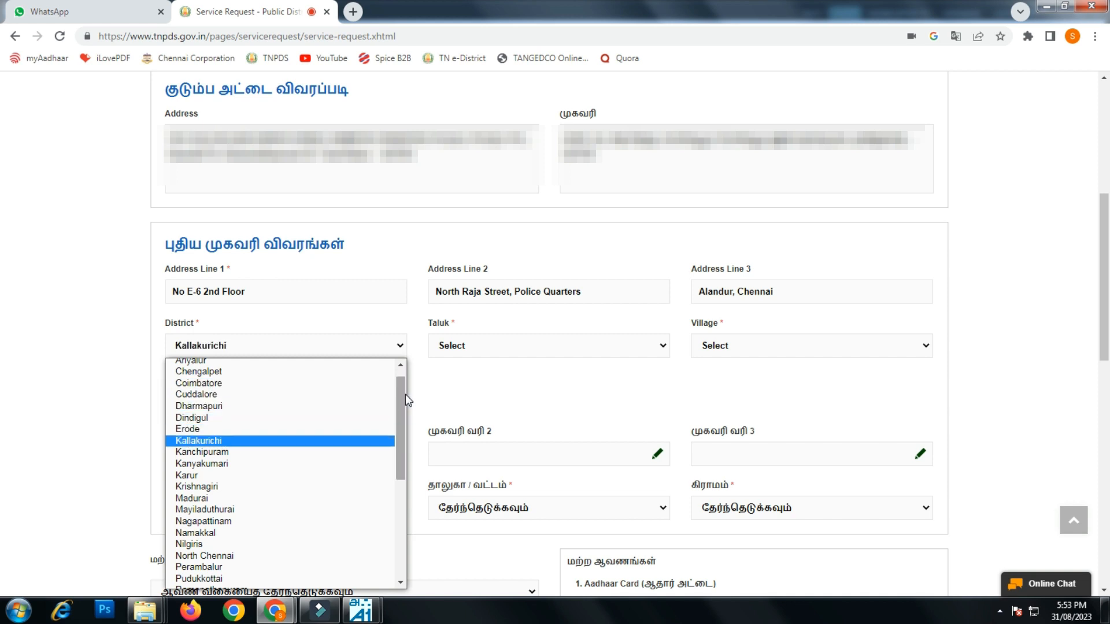
key(Down)
key(Down)
key(Down)
key(Down)
key(Down)
key(Down)
key(Down)
key(Down)
key(Down)
key(Down)
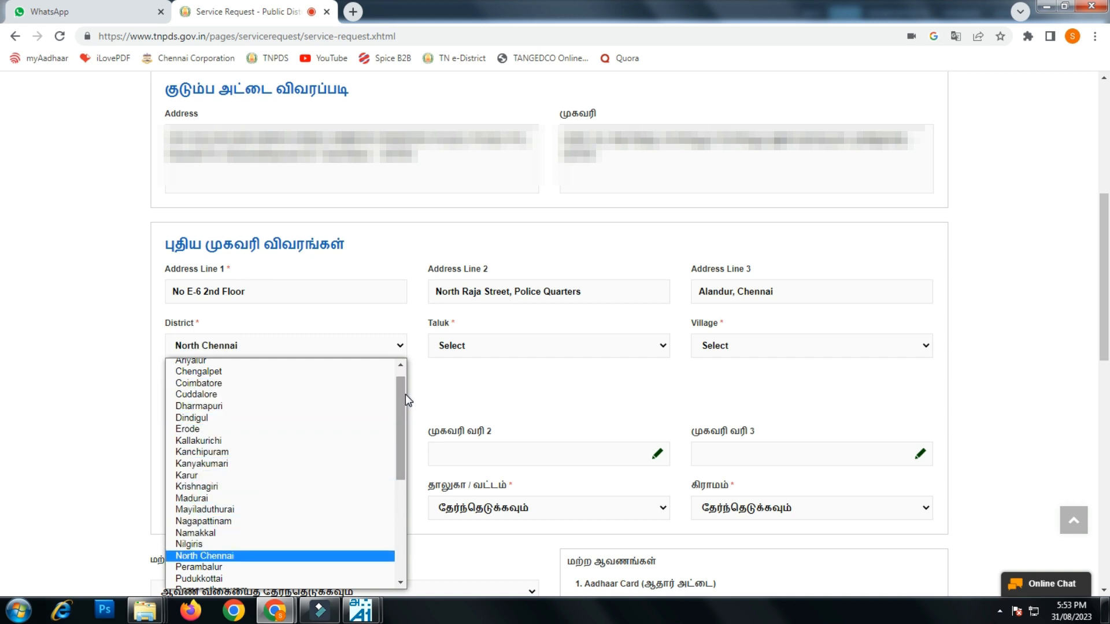
key(Down)
key(Down)
key(Down)
key(Down)
key(Down)
key(Down)
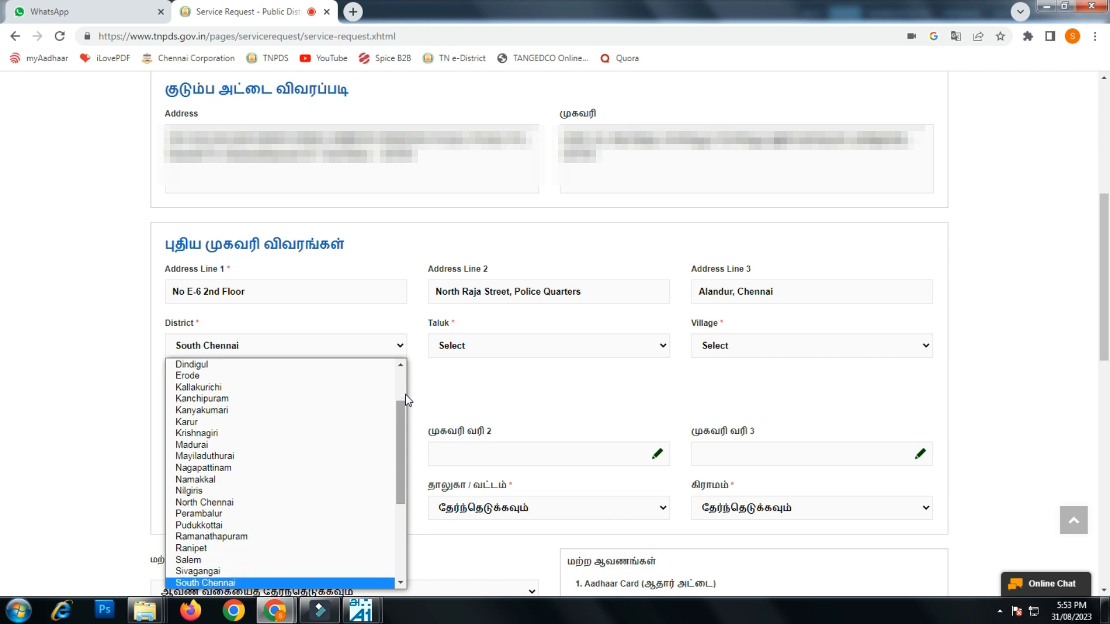
key(Up)
key(Up)
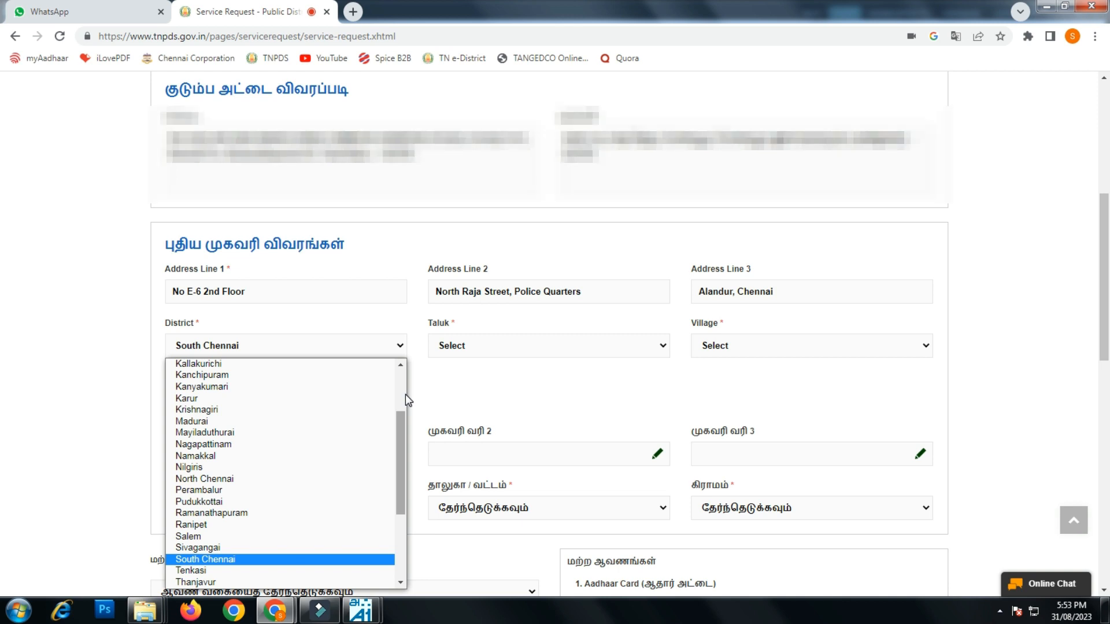
key(Return)
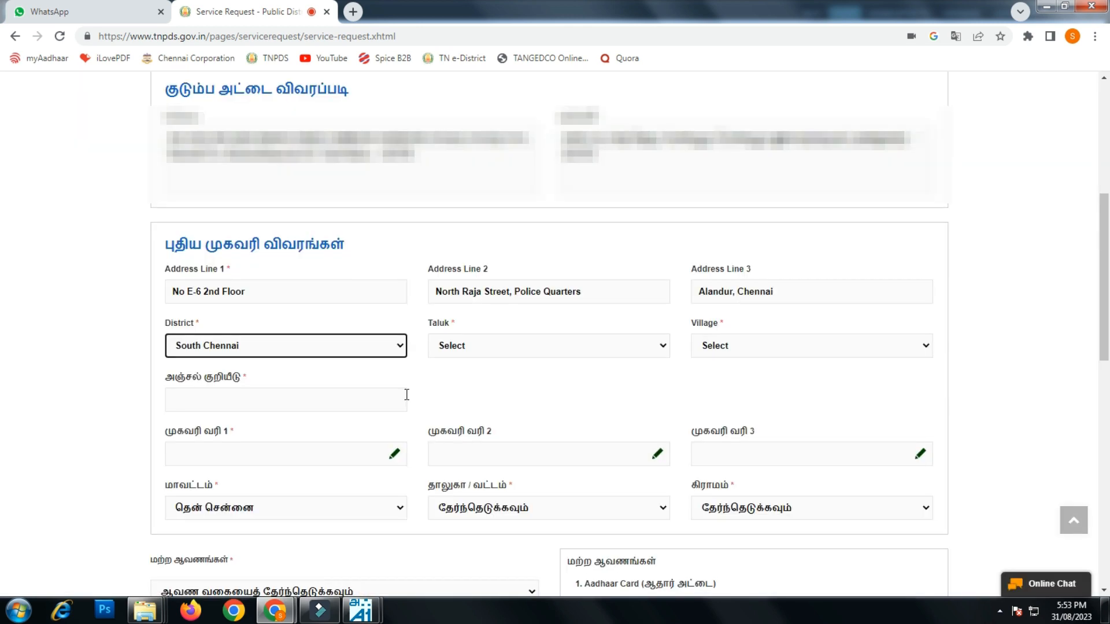
Step: Set the taluk of the new address to St.Thomas Mount
click(498, 348)
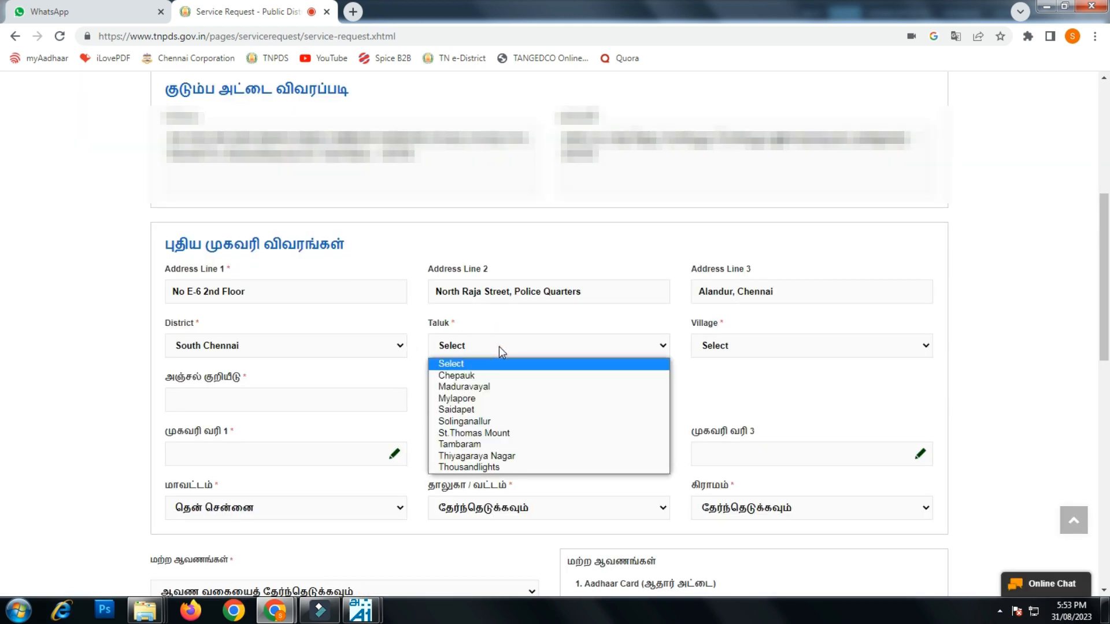
key(Down)
key(Down)
key(Down)
key(Down)
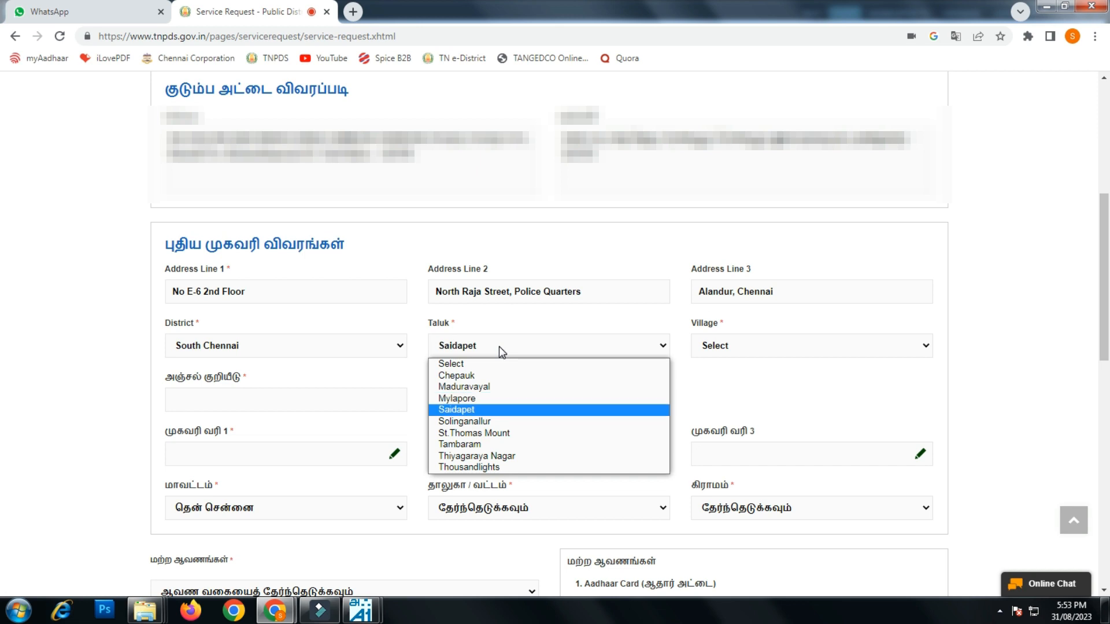
key(Down)
key(Down)
key(Down)
key(Up)
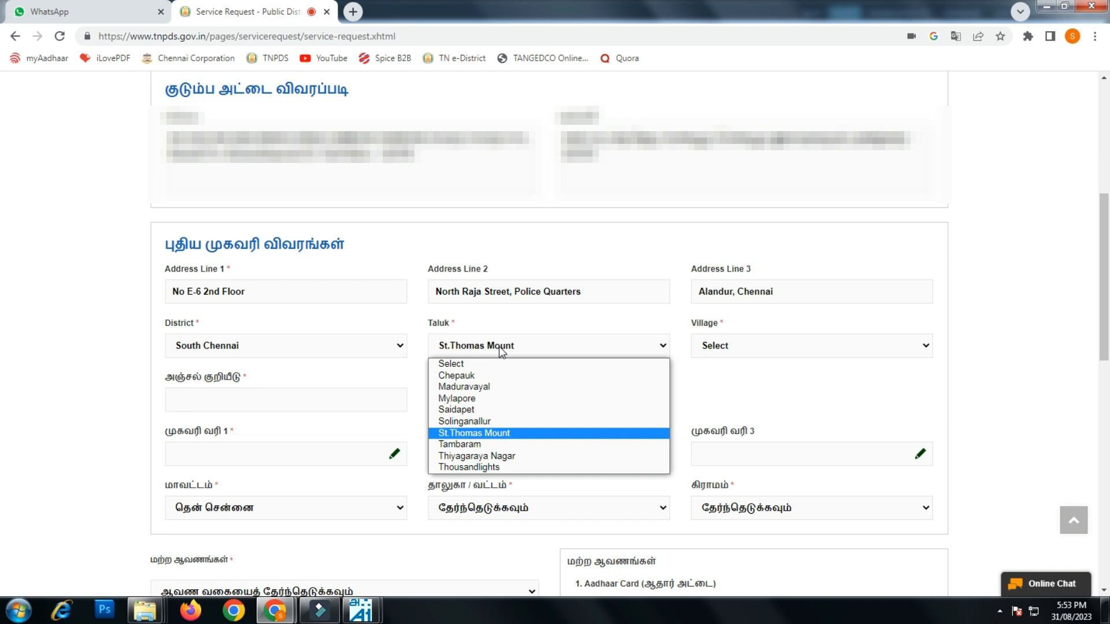
click(499, 346)
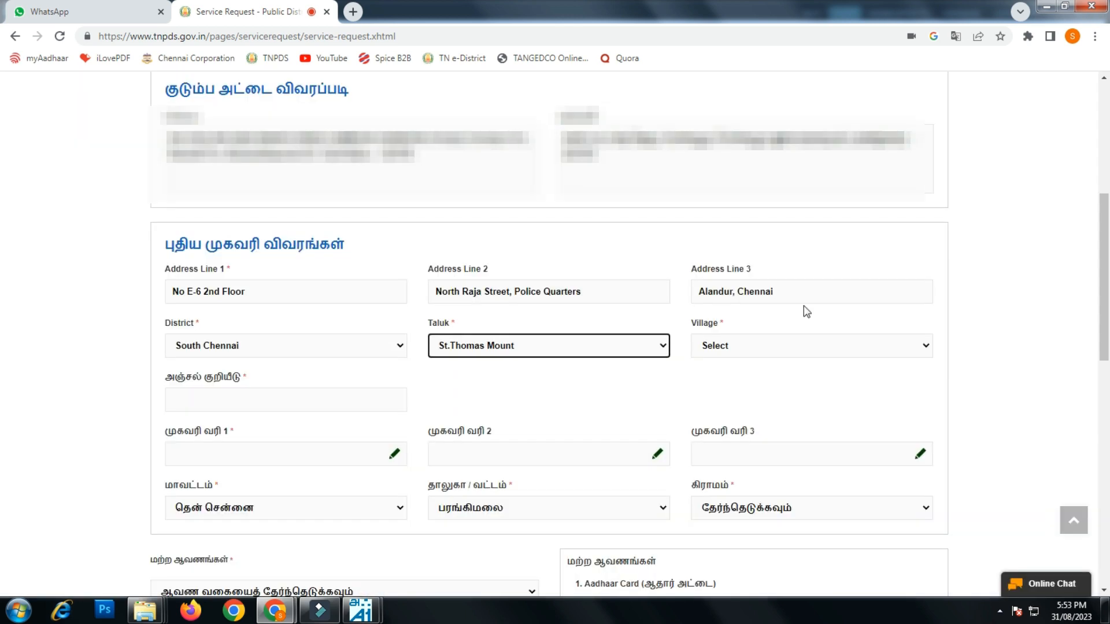
Step: Select the village matching the new address and enter its postal code
click(766, 350)
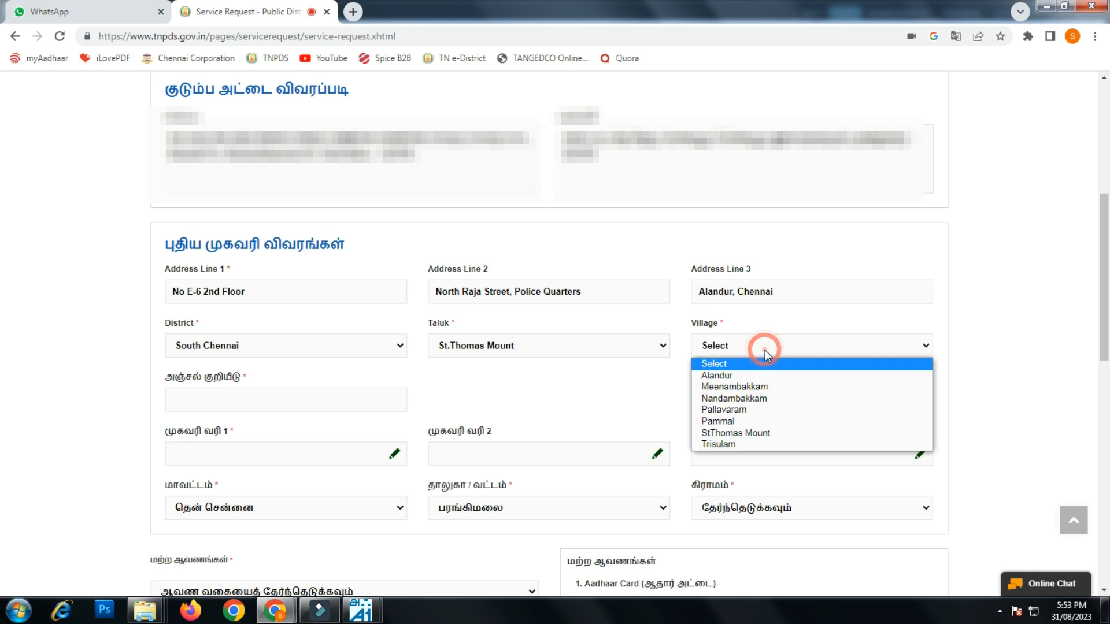
click(743, 376)
click(286, 398)
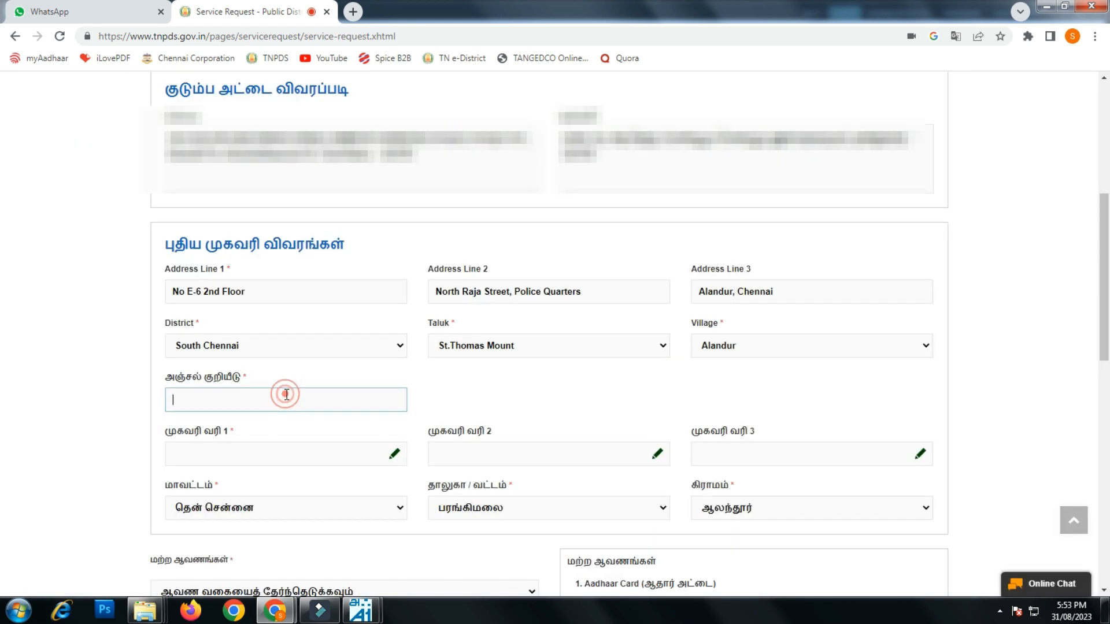
text(600016)
key(Tab)
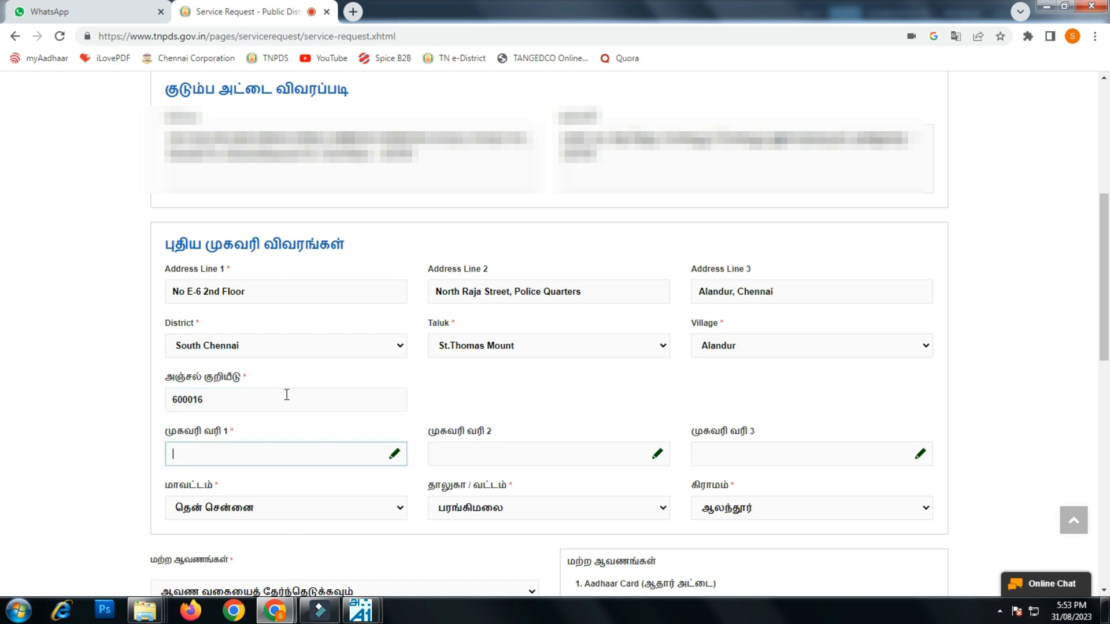
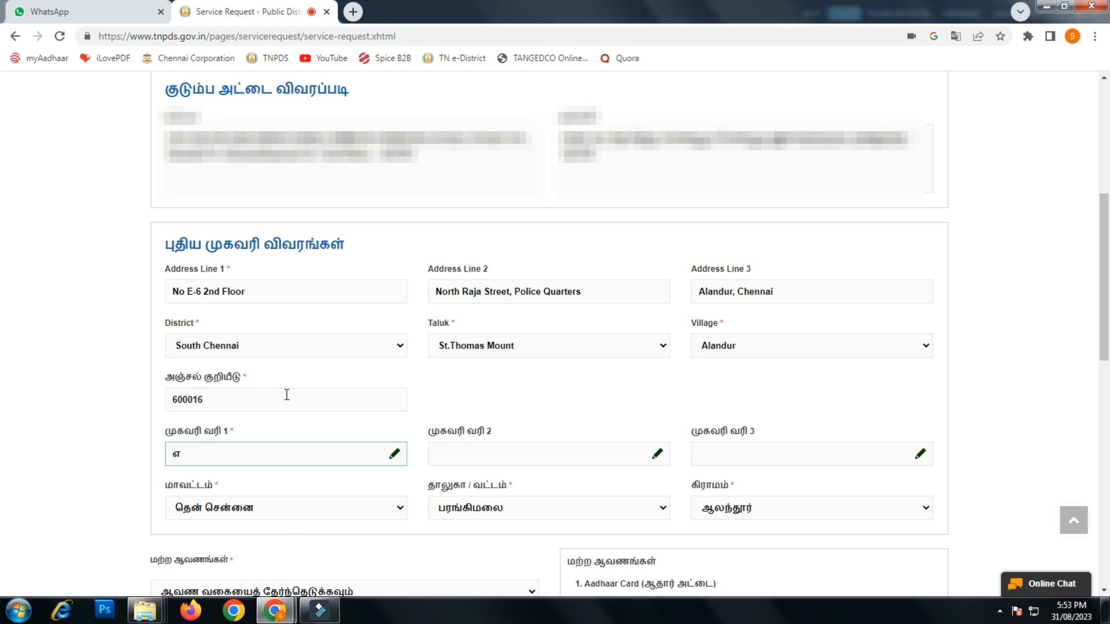
Step: Fill in the second Tamil address line (முகவரி வரி 2) with the street and building in Tamil
click(393, 453)
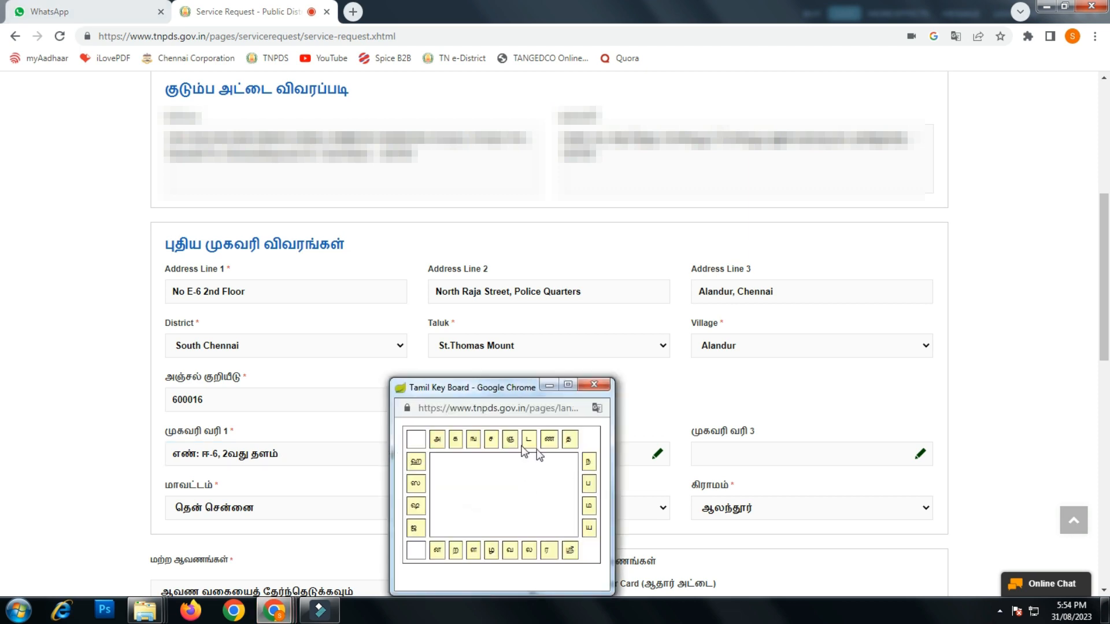
click(549, 453)
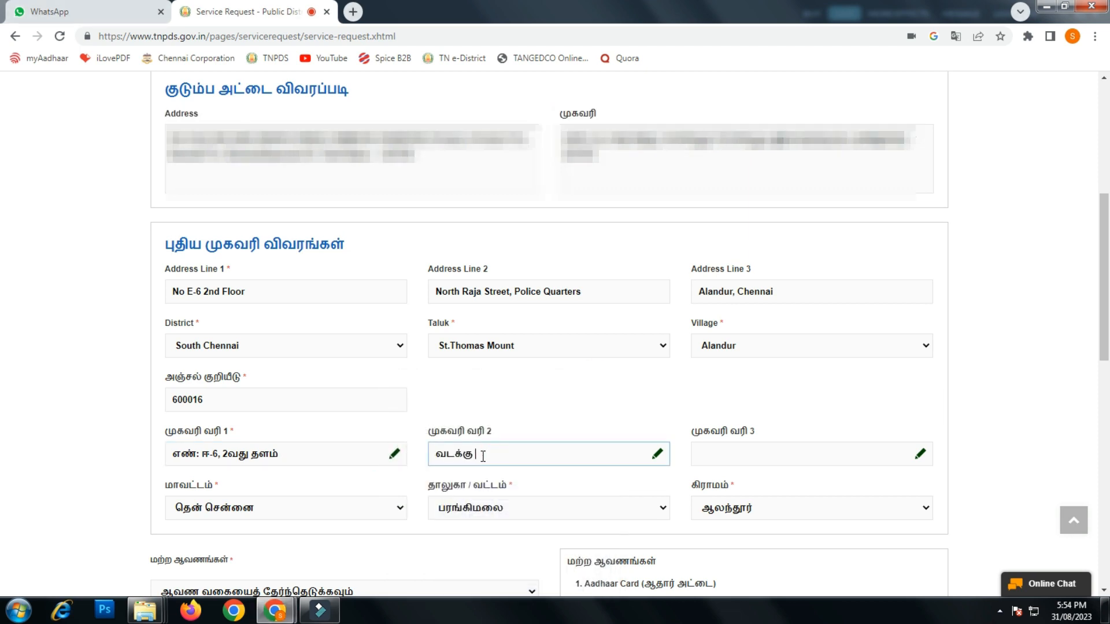
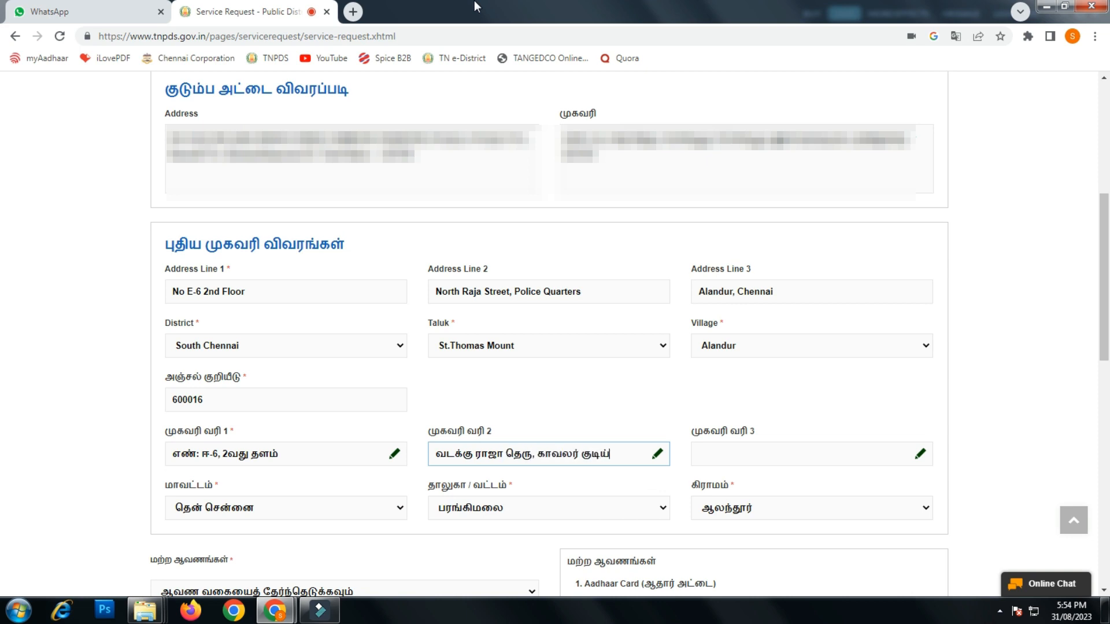
Step: Fill in the third Tamil address line (முகவரி வரி 3) with the locality and city in Tamil
key(Tab)
key(Tab)
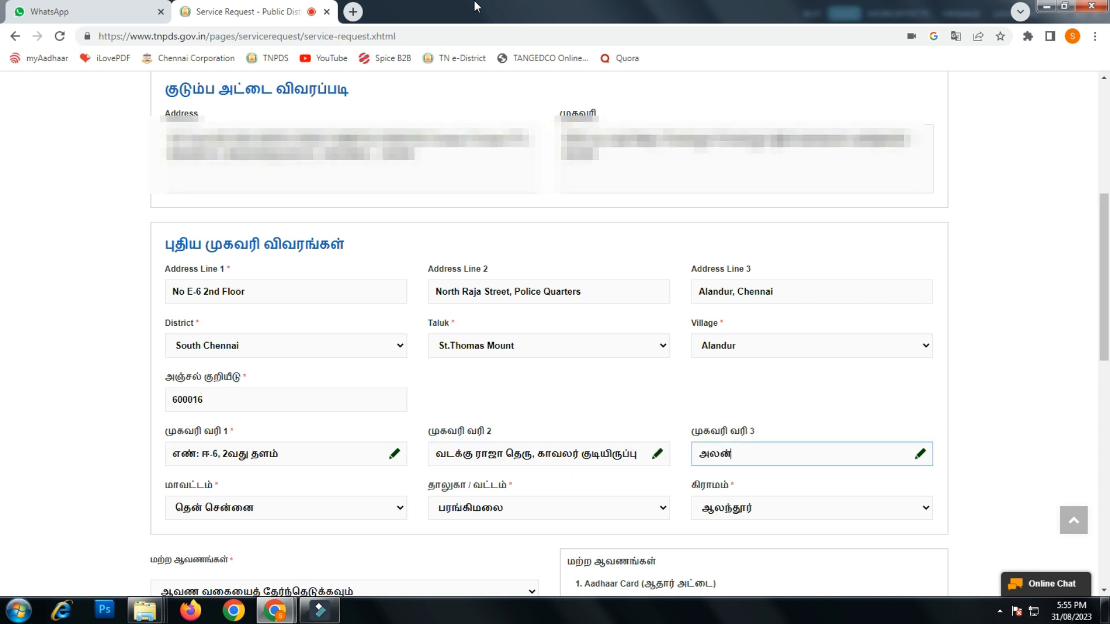
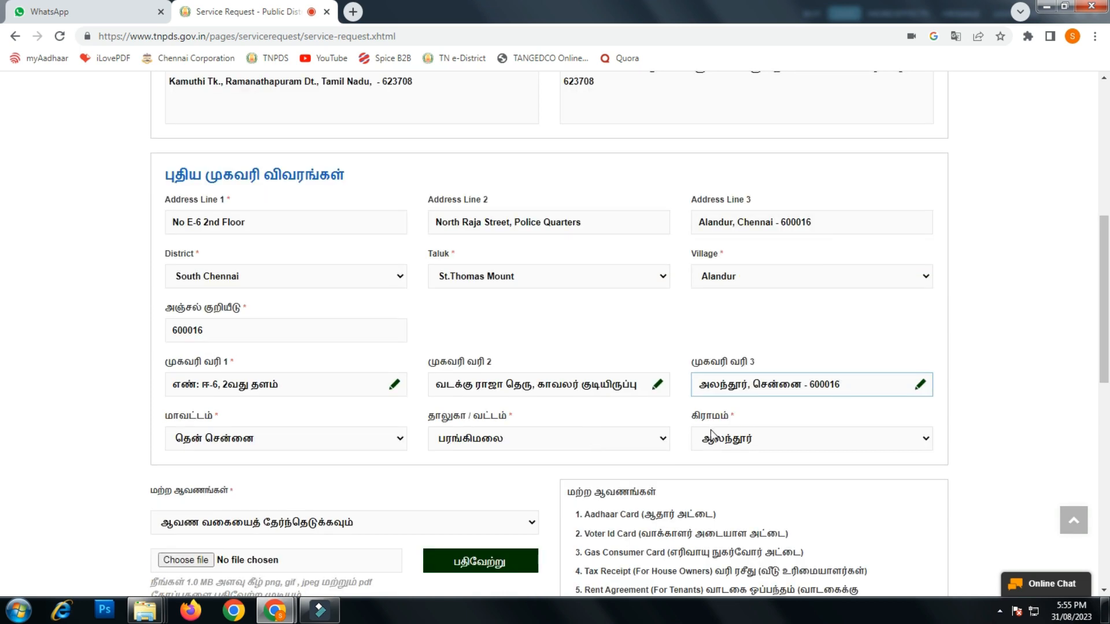
Step: Upload img20230831_17384551.jpg as the supporting document with the type எரிவாயு நுகர்வோர் அட்டை (Gas Consumer Card)
scroll(832, 437, down, 1)
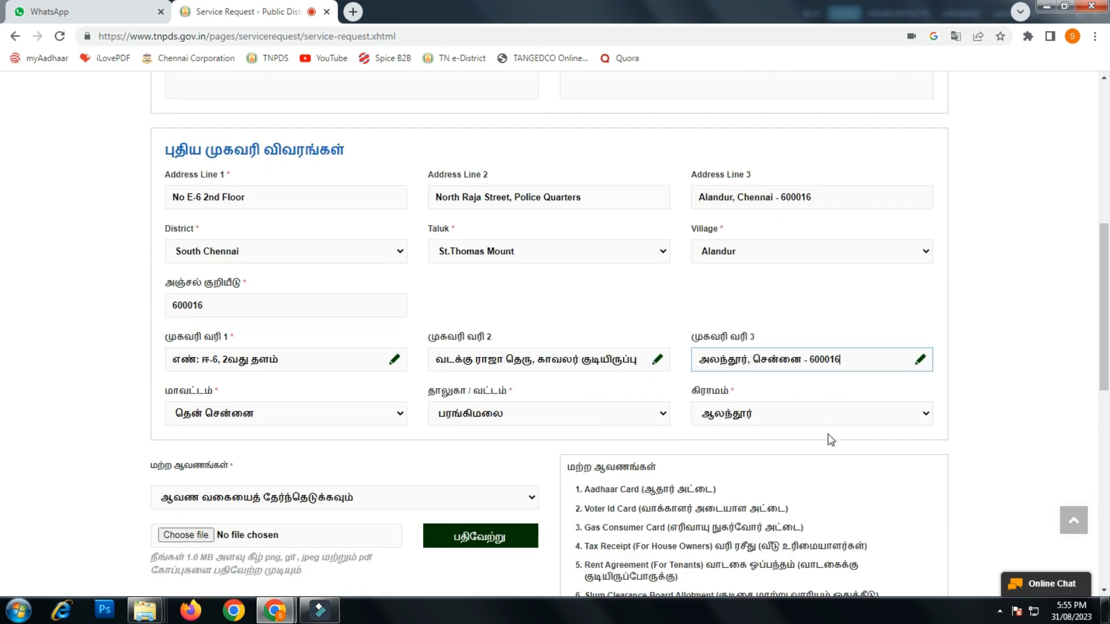
click(302, 456)
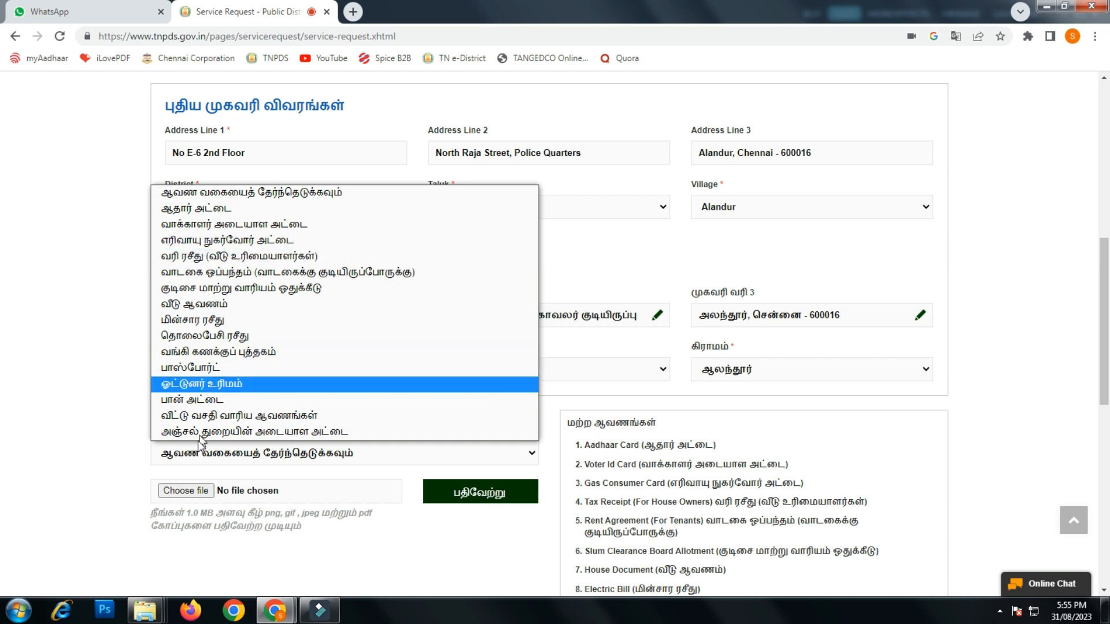
click(293, 240)
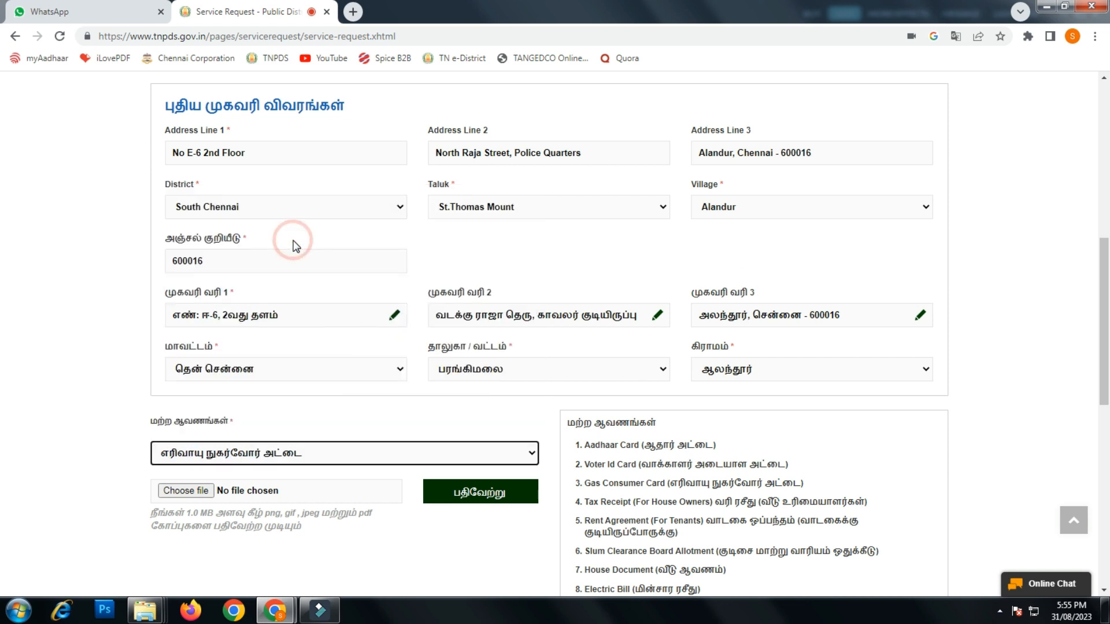
click(192, 493)
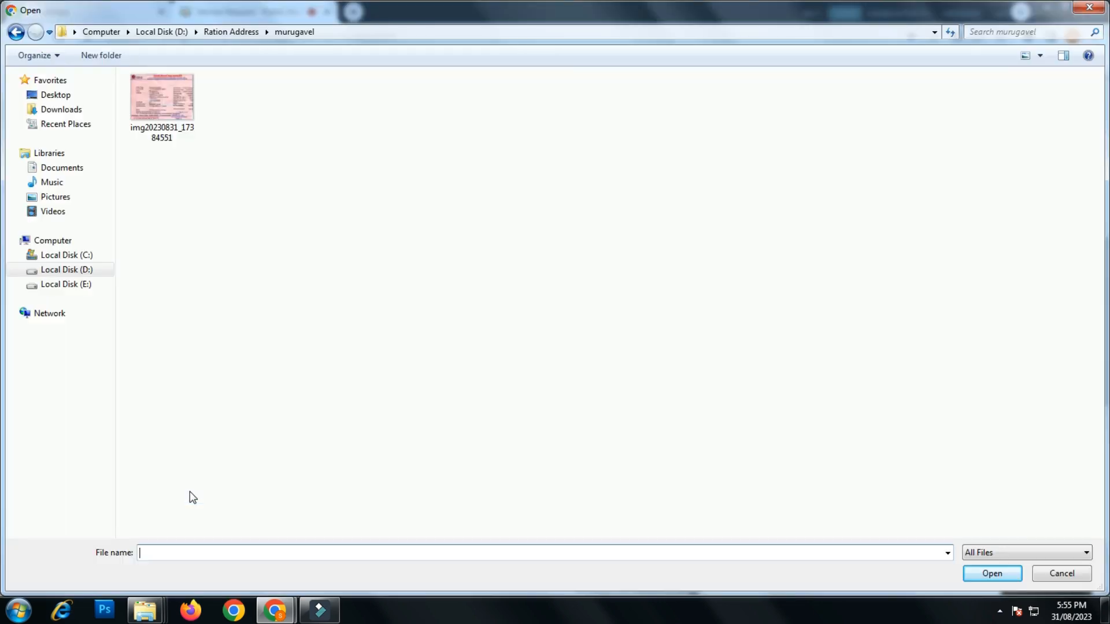
double_click(164, 97)
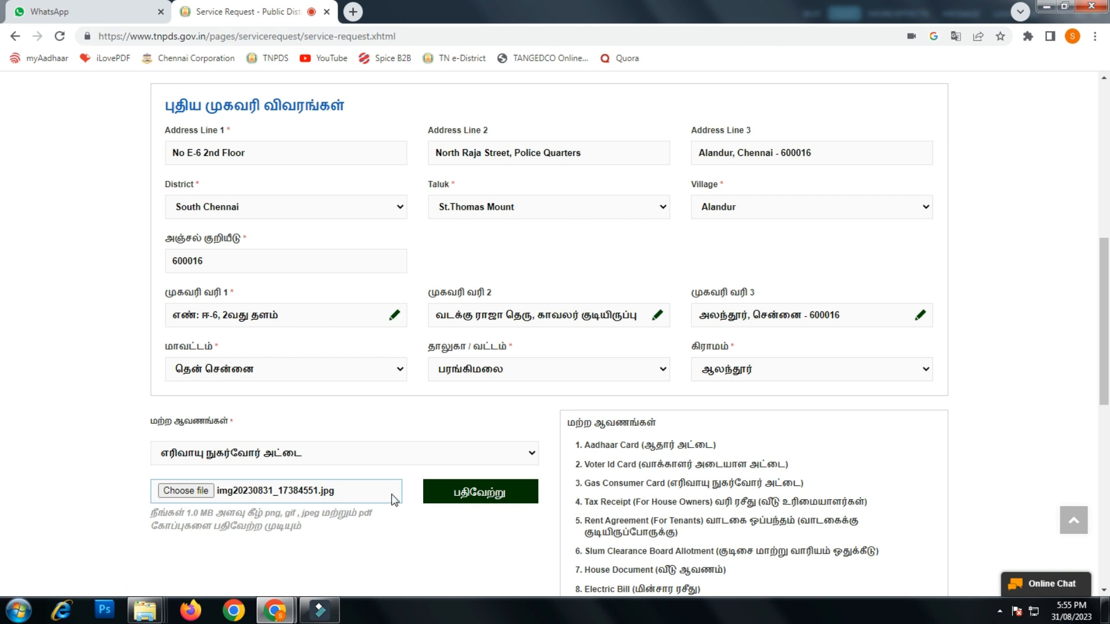
click(478, 494)
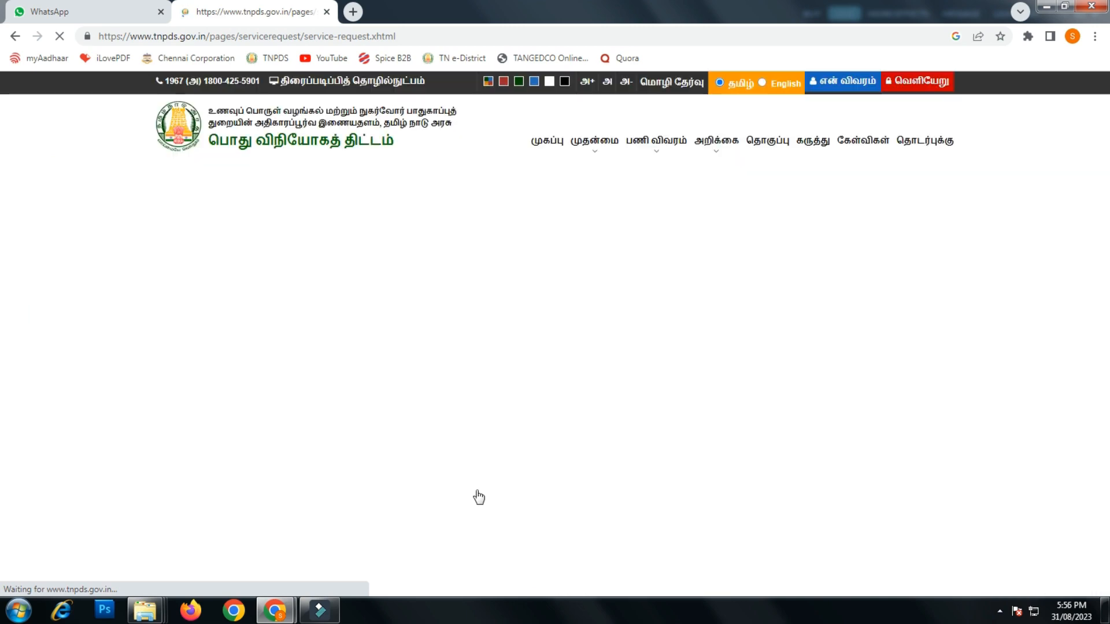
Step: Accept the confirmation declaration (உறுதிப்படுத்தல்) and submit the address change request
scroll(564, 471, down, 4)
scroll(564, 470, down, 4)
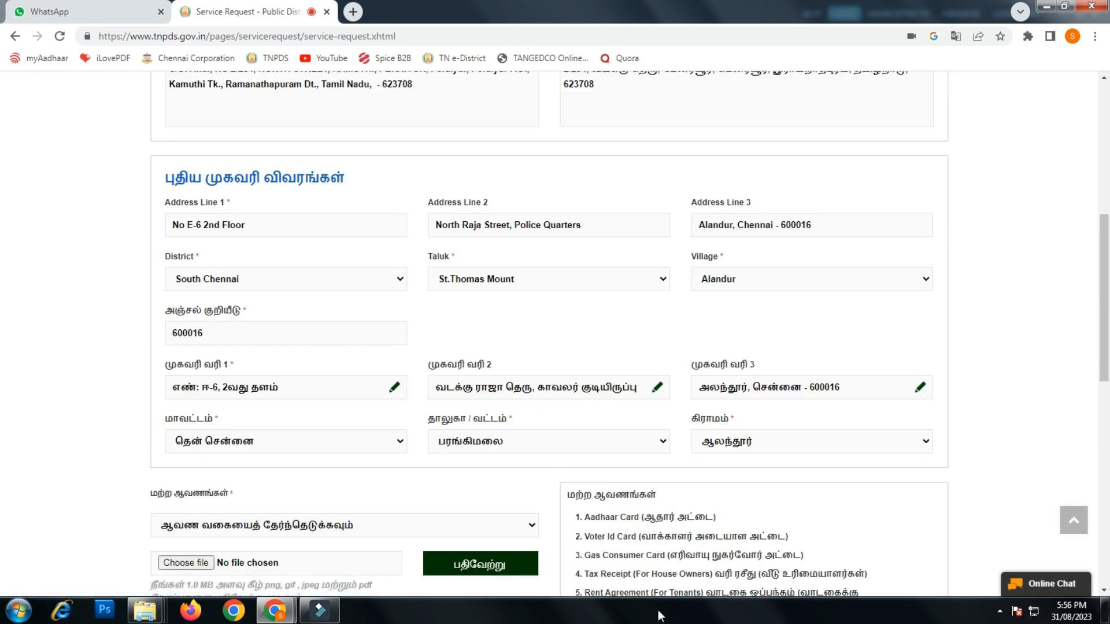
scroll(441, 543, down, 1)
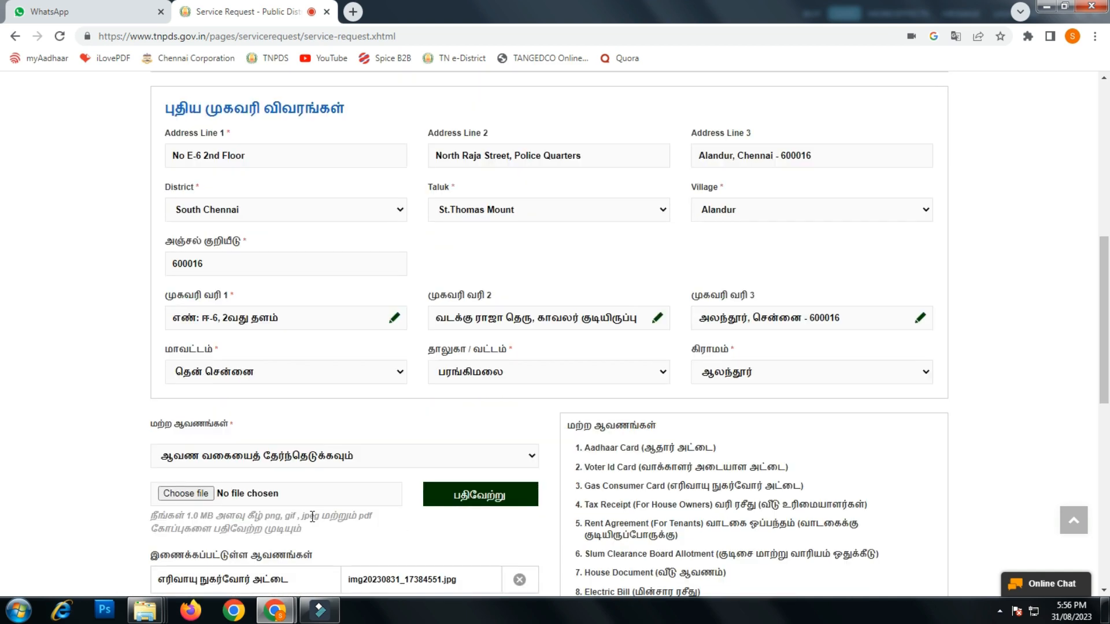
scroll(312, 516, down, 3)
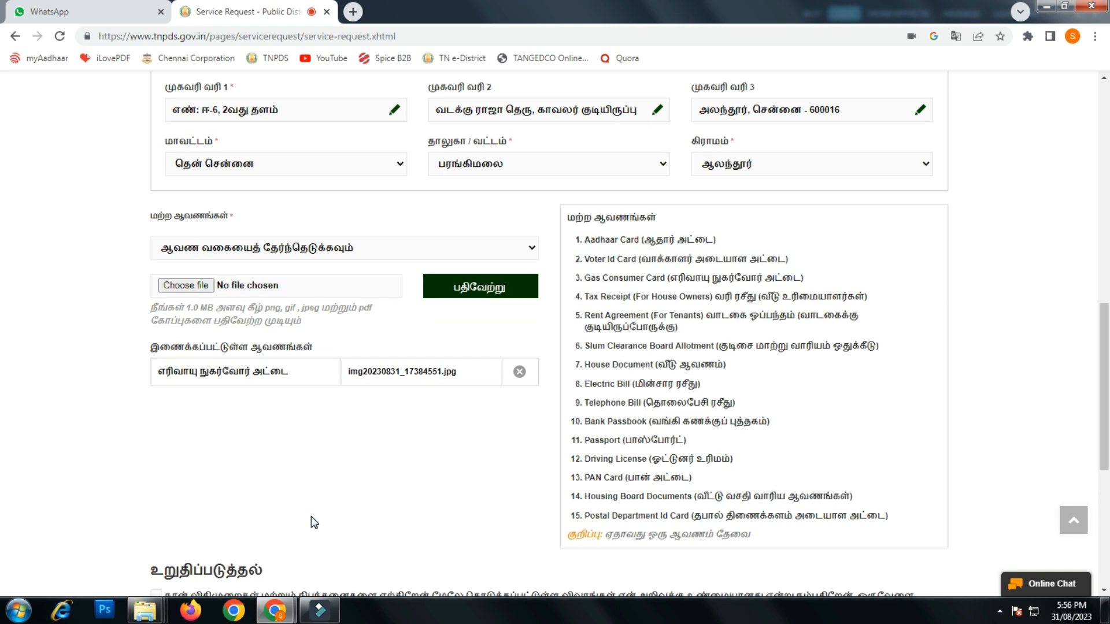
scroll(391, 483, down, 1)
click(158, 524)
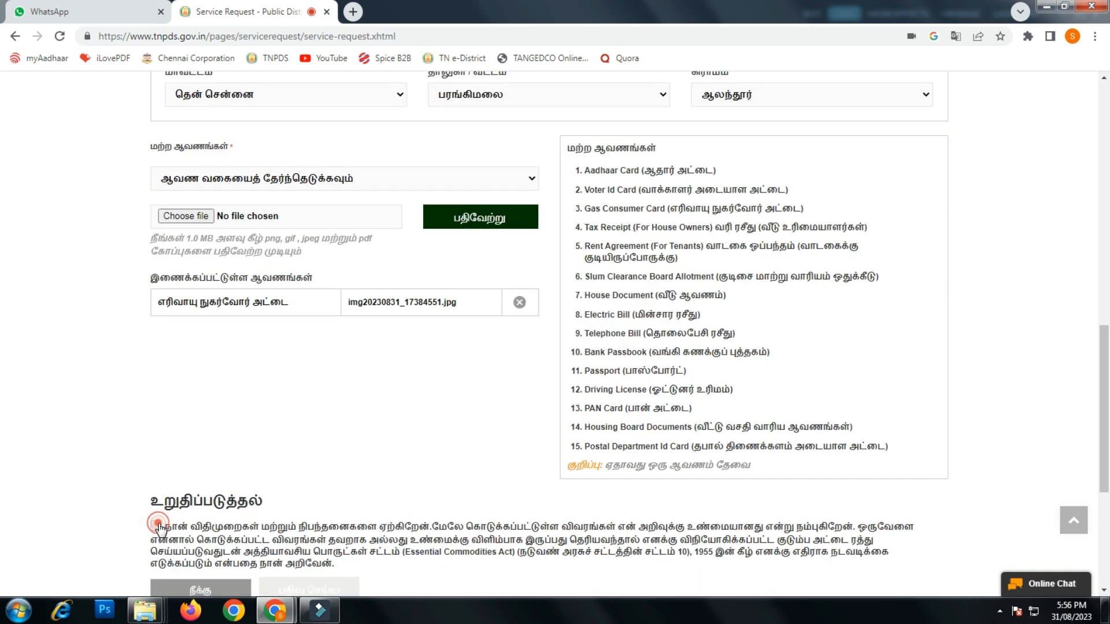
scroll(530, 466, down, 2)
click(312, 457)
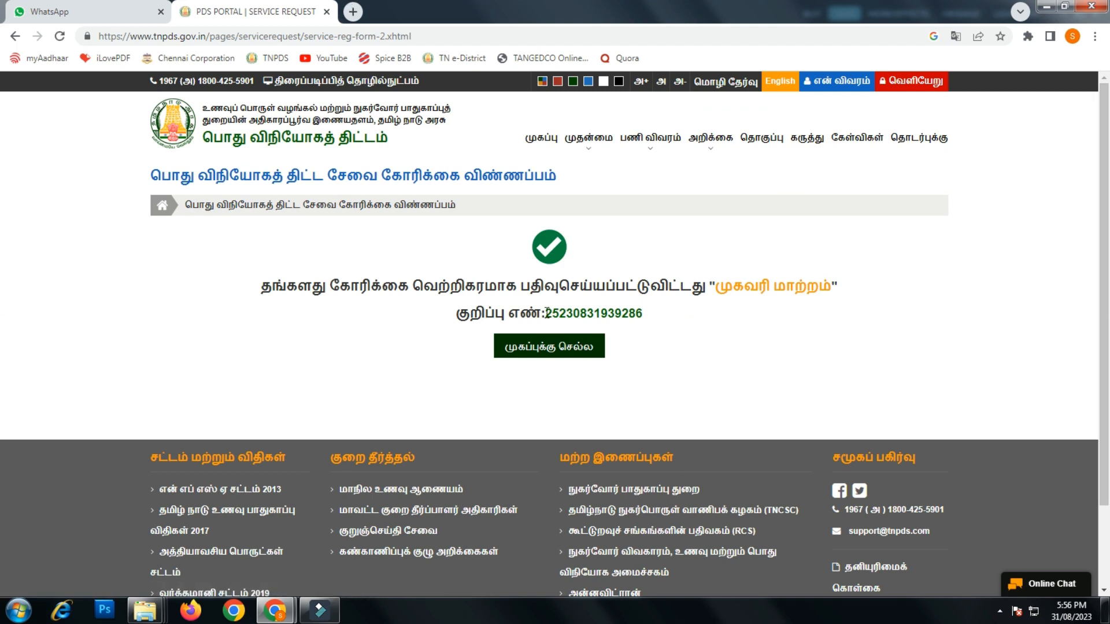
Step: Copy the request's reference number and return to the portal's home page
drag(545, 313, 644, 318)
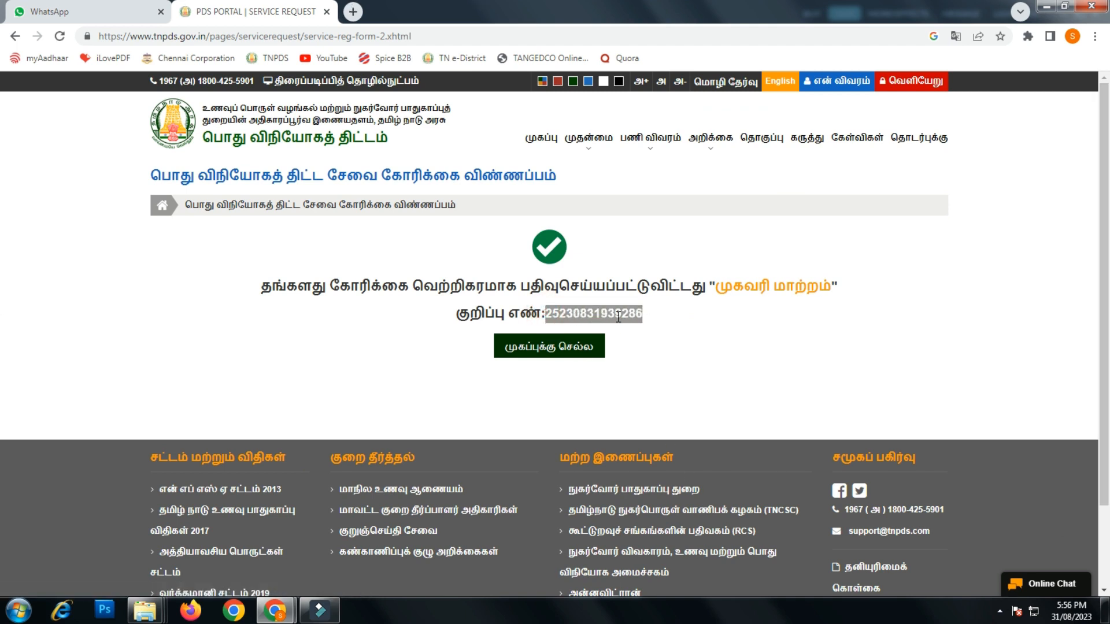
right_click(616, 312)
click(654, 329)
click(574, 345)
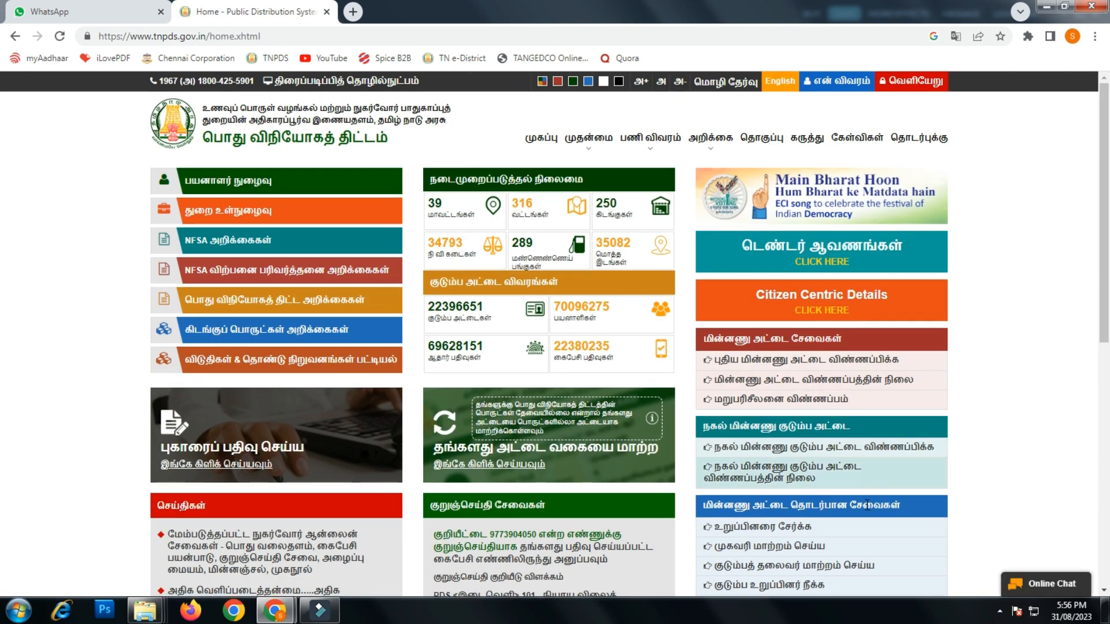
Step: Look up the card service request status (அட்டை தொடர்பான சேவை நிலை அறிய) using the copied reference number
scroll(831, 490, down, 1)
scroll(831, 490, down, 3)
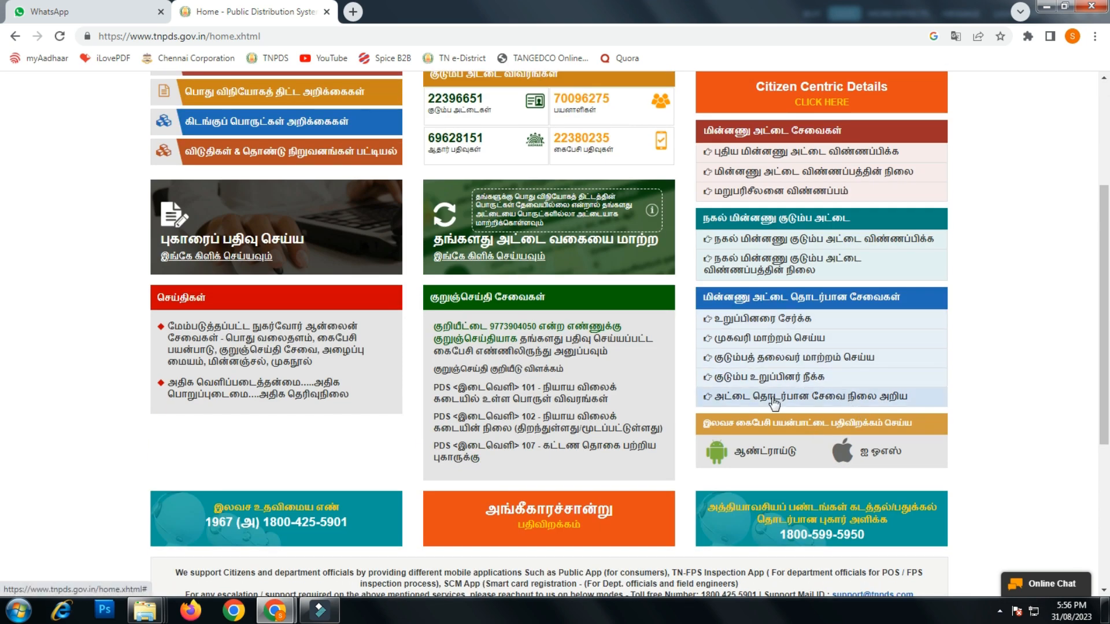
click(807, 397)
right_click(240, 256)
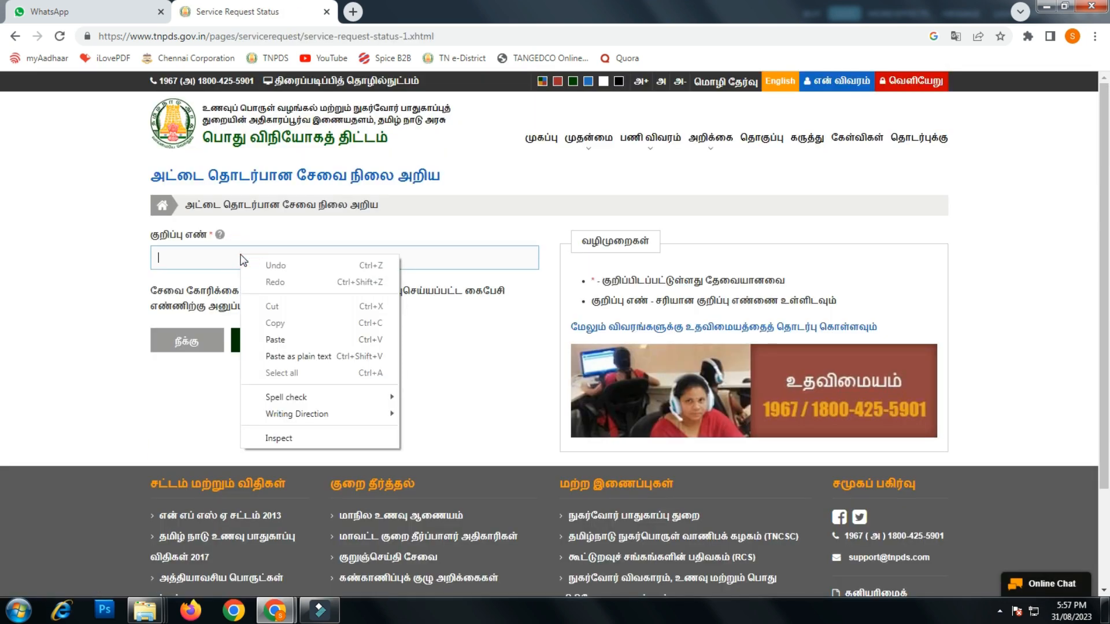
click(284, 343)
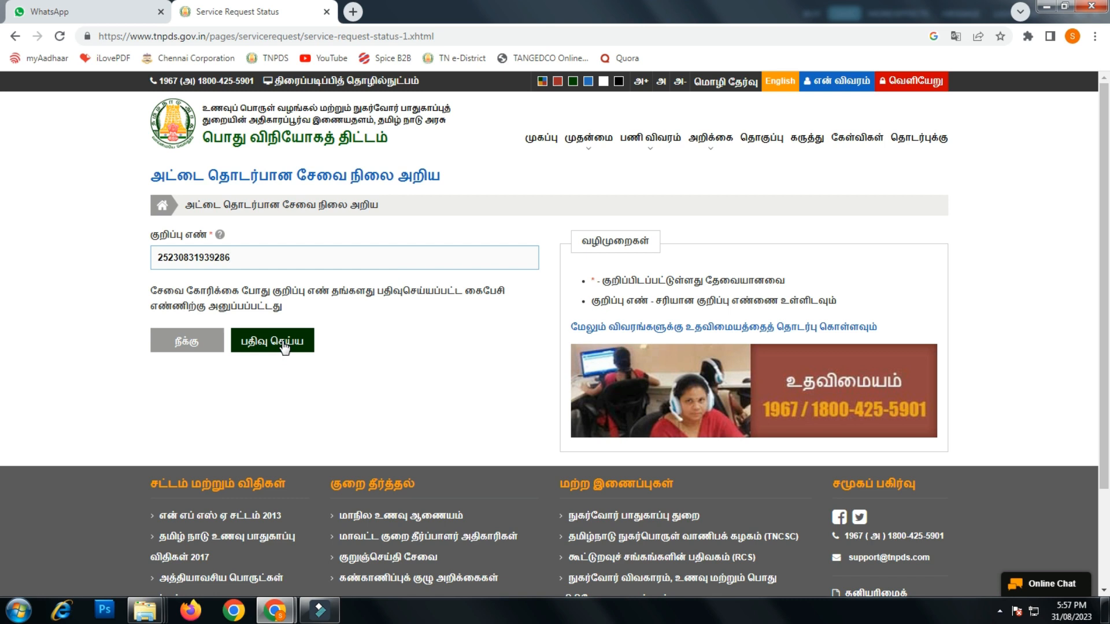
click(287, 344)
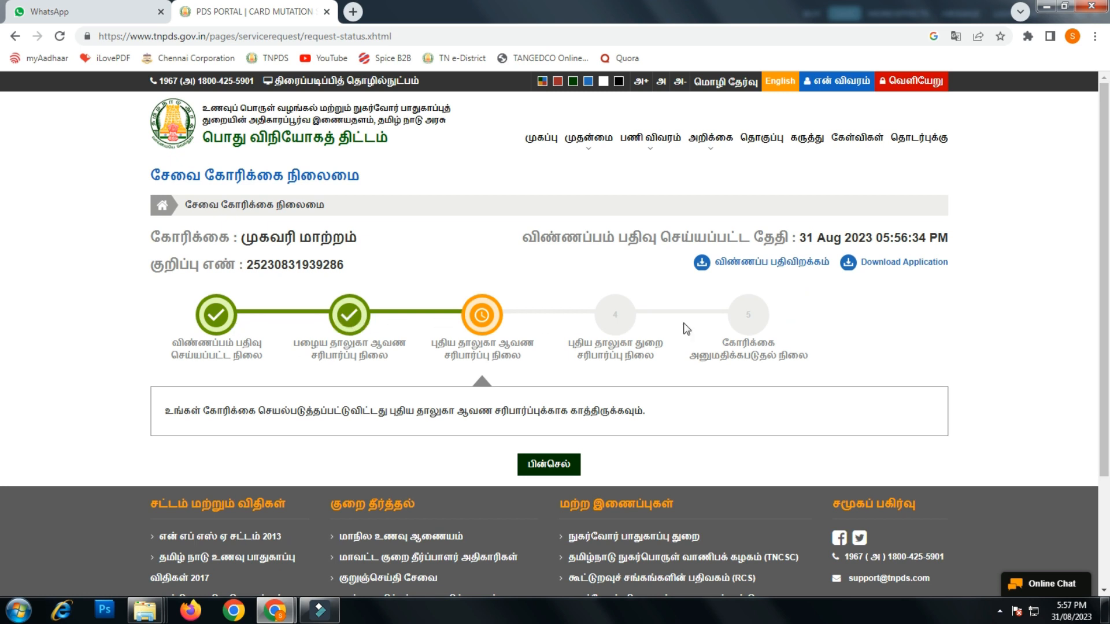
Step: Download the English version of the address change application and show the PDF in its folder
click(848, 264)
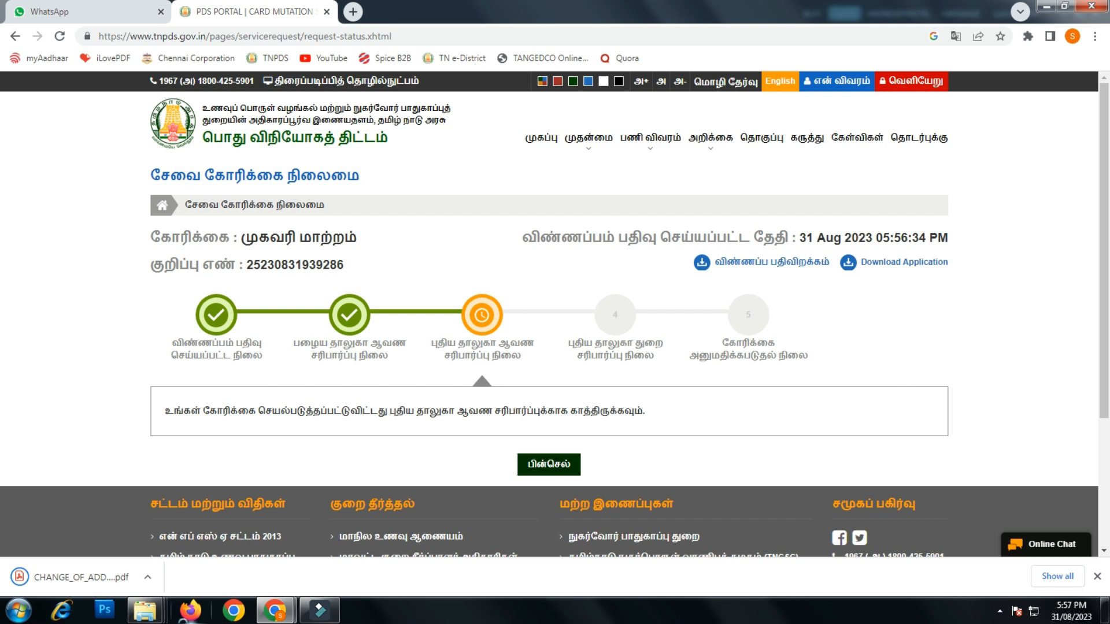
click(148, 575)
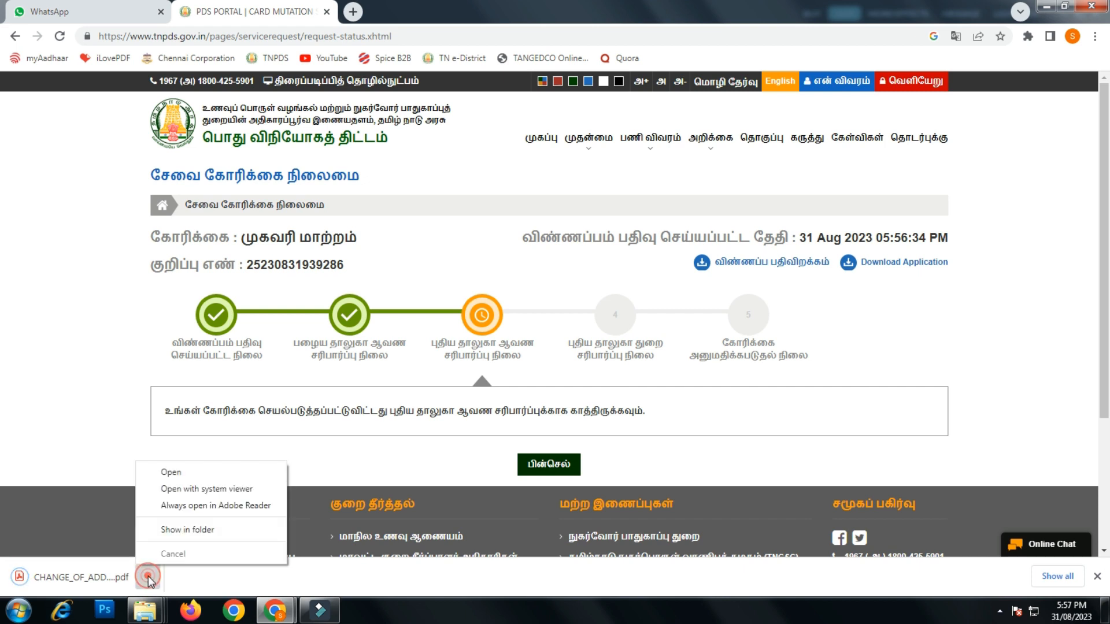
click(187, 530)
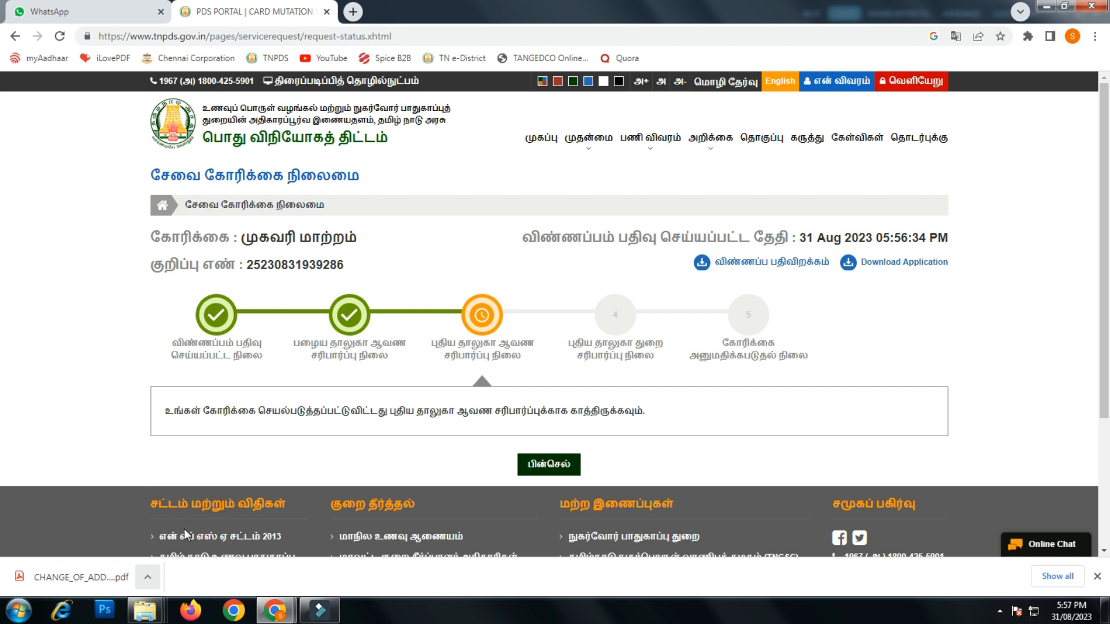
Step: Open the downloaded CHANGE_OF_ADDRESS PDF in Adobe Acrobat and print it with the default settings
click(383, 207)
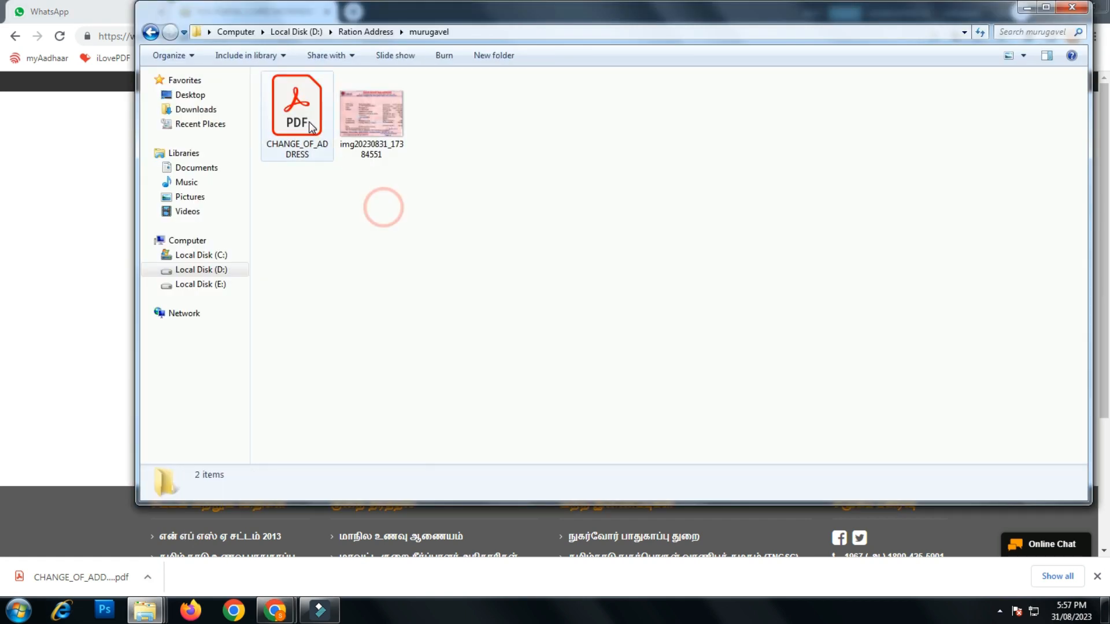
double_click(309, 124)
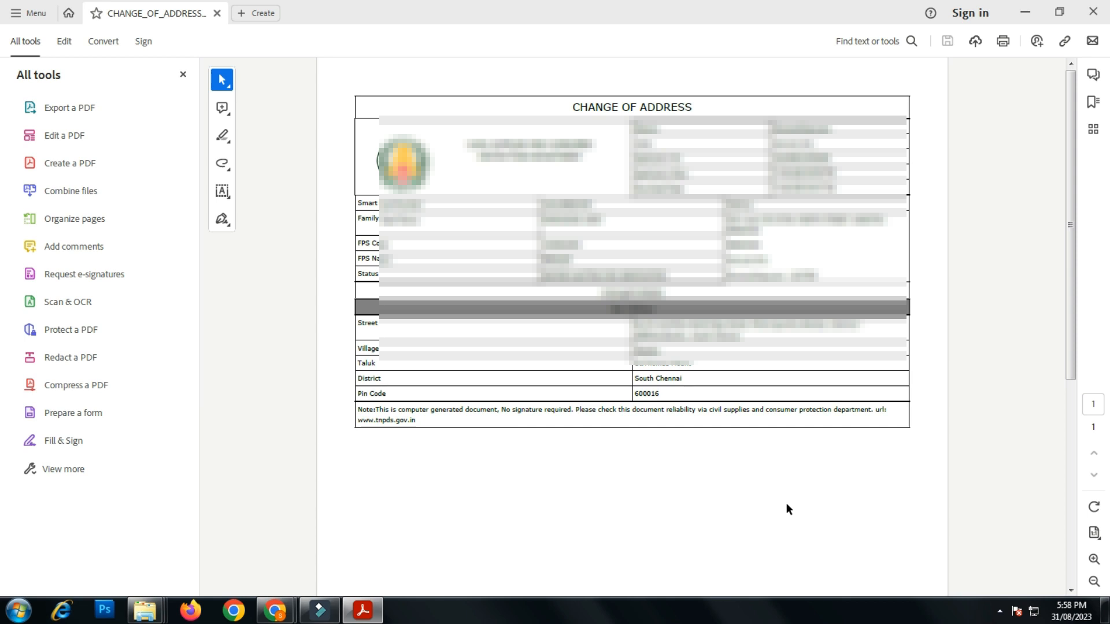
key(ctrl+p)
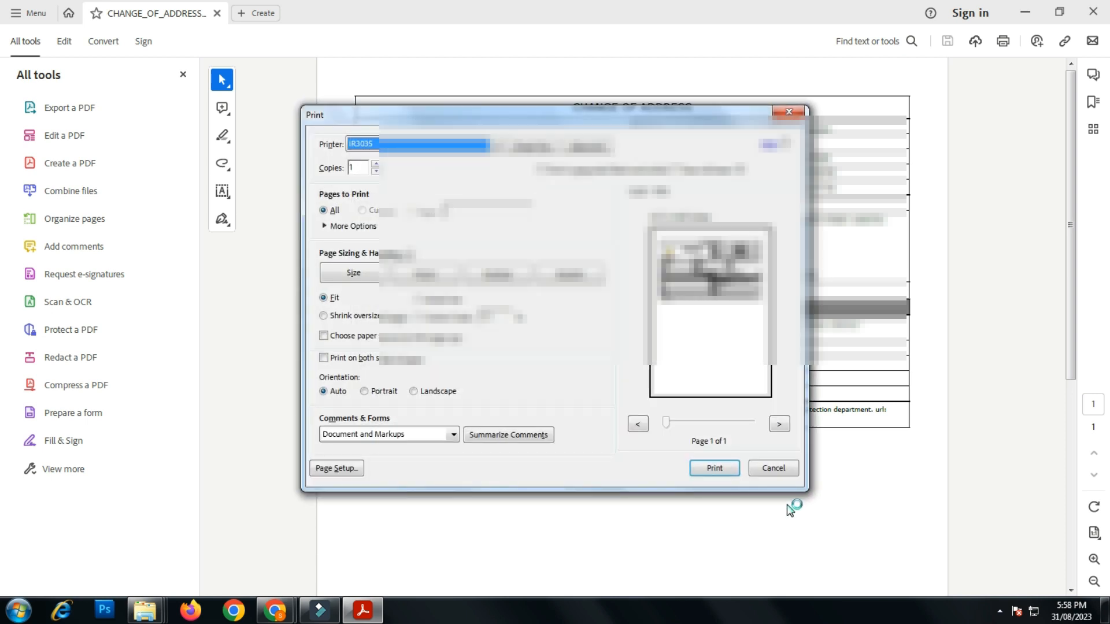
click(716, 467)
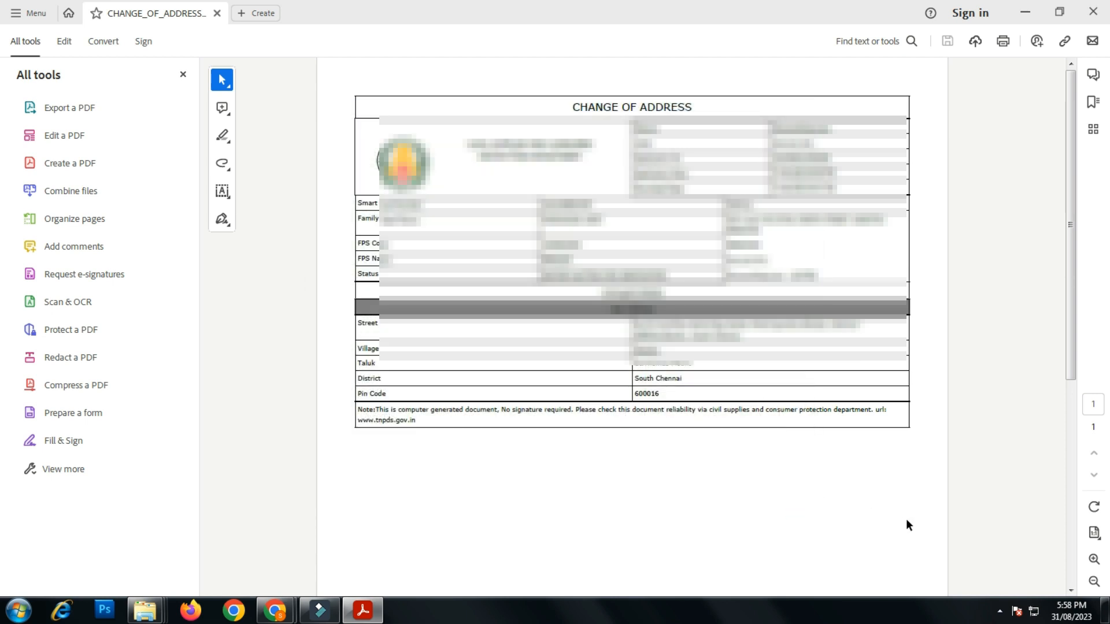